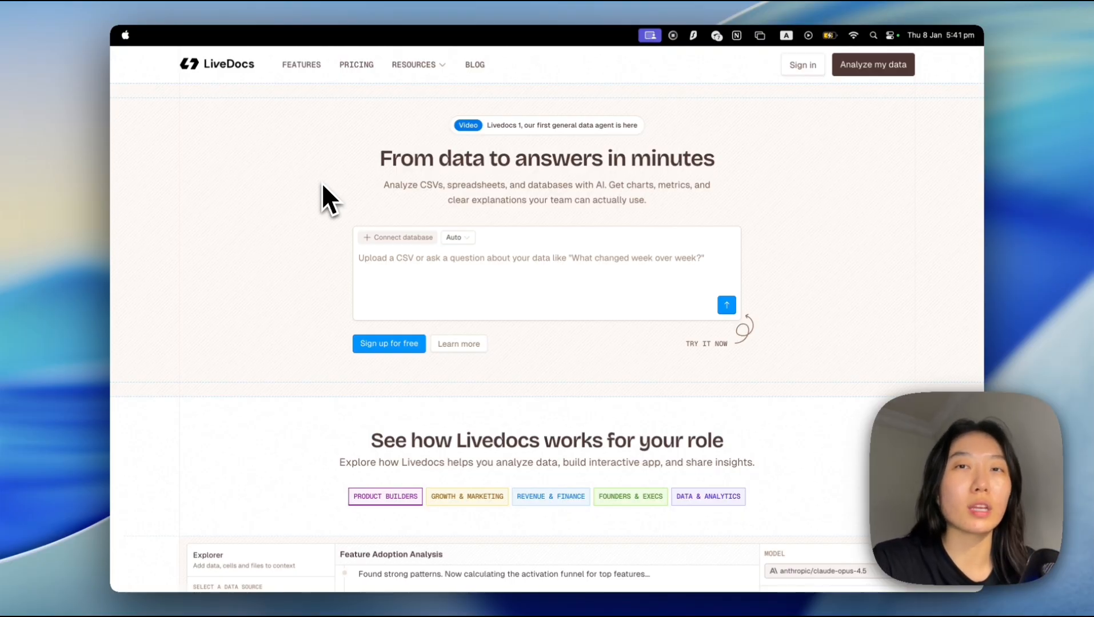
Look through the LiveDocs home page, including the Feature Adoption Analysis demo with its table, code and retention chart.
{"action": "scroll", "coordinate": [323, 186], "scroll_direction": "down", "scroll_amount": 1}
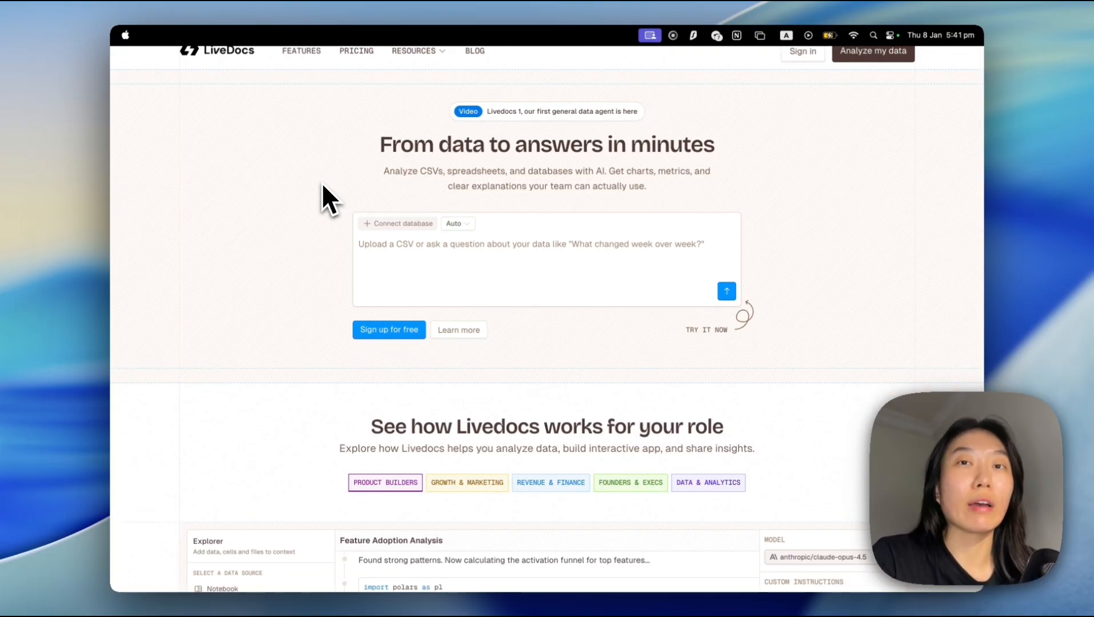
{"action": "scroll", "coordinate": [322, 183], "scroll_direction": "down", "scroll_amount": 1}
{"action": "scroll", "coordinate": [348, 223], "scroll_direction": "up", "scroll_amount": 2}
{"action": "left_click", "coordinate": [425, 252]}
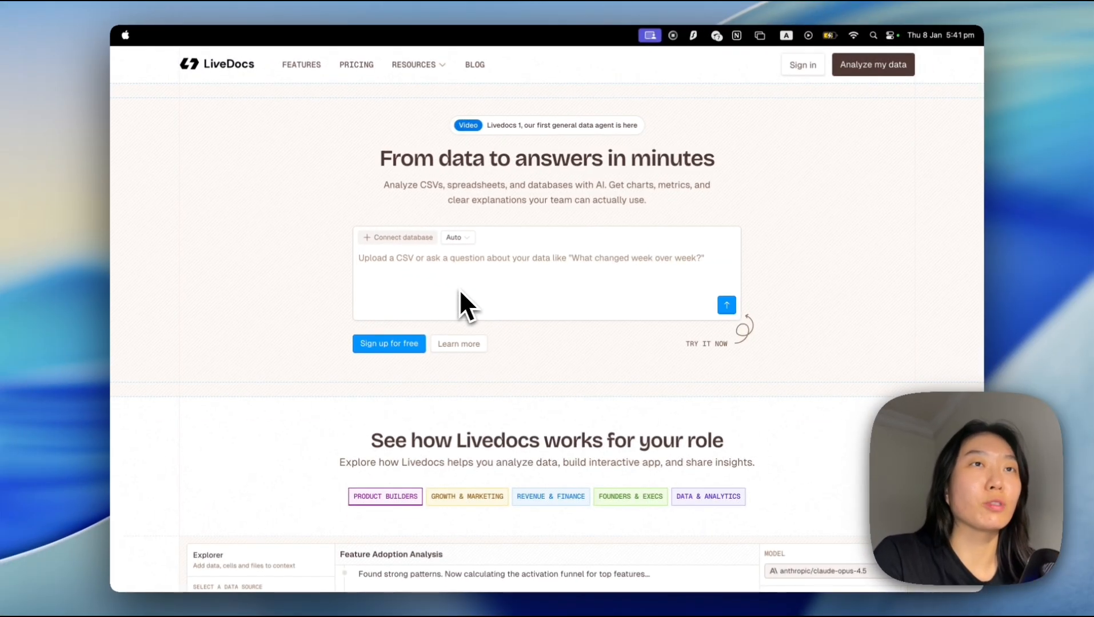
{"action": "scroll", "coordinate": [460, 292], "scroll_direction": "down", "scroll_amount": 8}
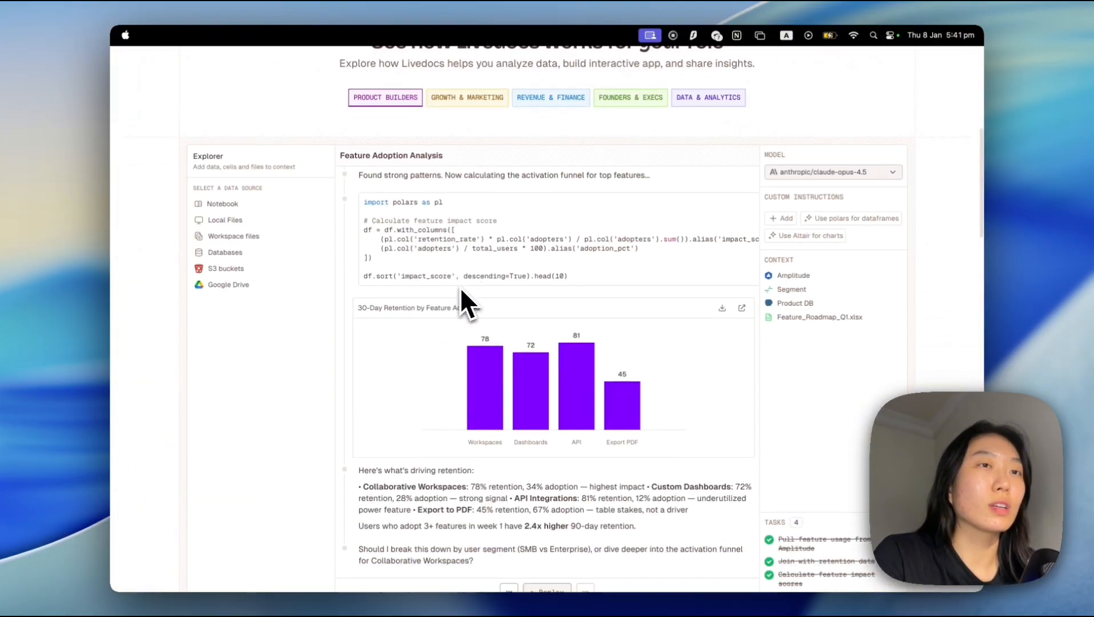
{"action": "scroll", "coordinate": [486, 469], "scroll_direction": "down", "scroll_amount": 2}
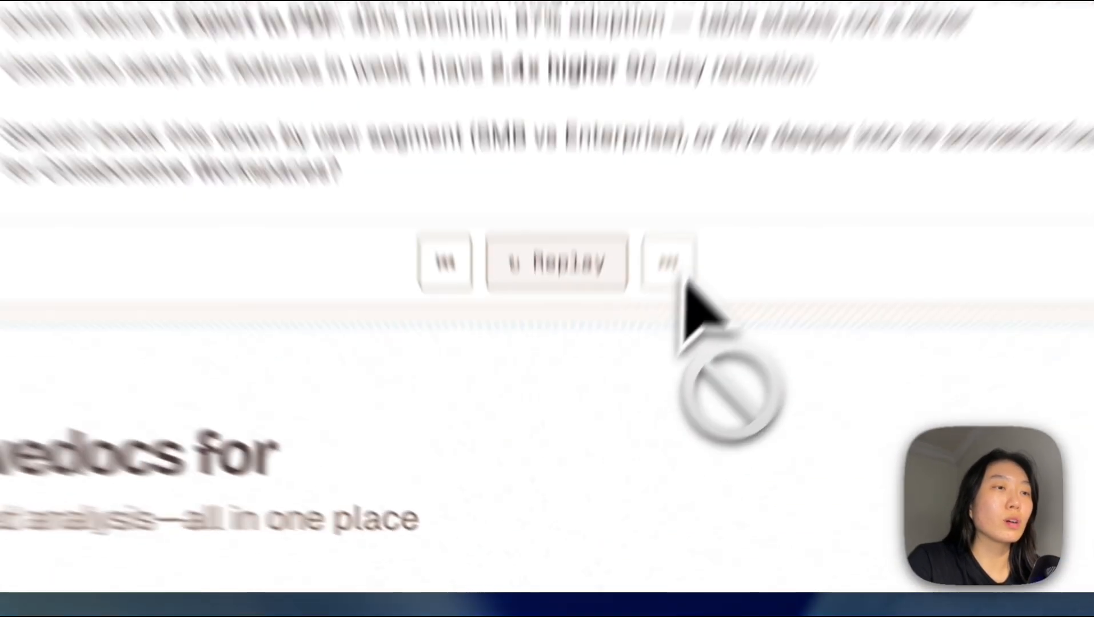
{"action": "scroll", "coordinate": [584, 90], "scroll_direction": "up", "scroll_amount": 10}
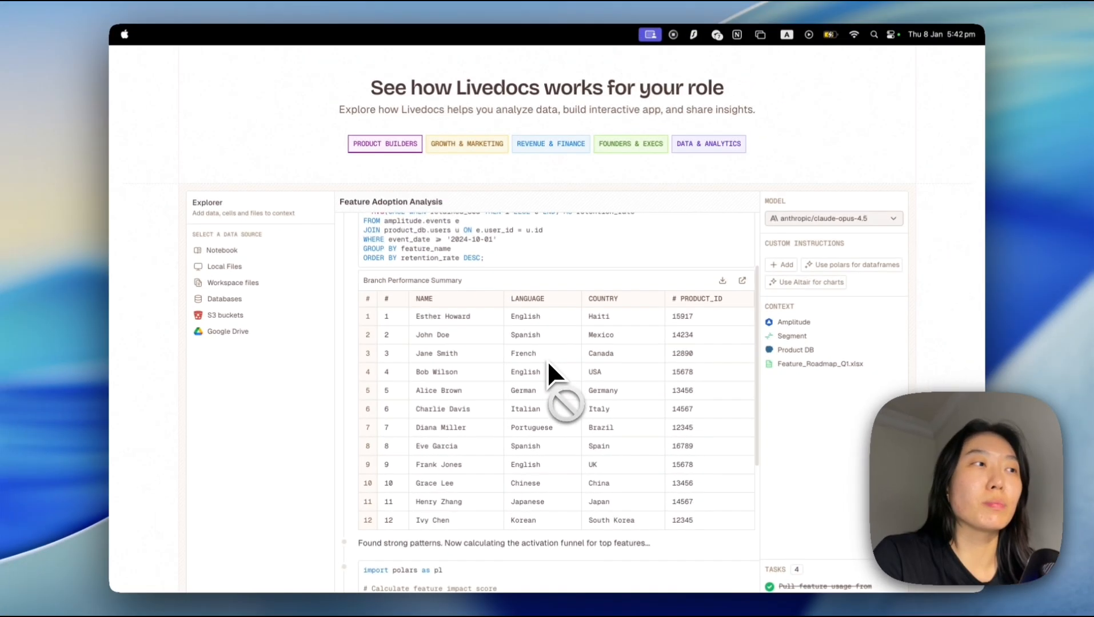
{"action": "scroll", "coordinate": [547, 360], "scroll_direction": "down", "scroll_amount": 5}
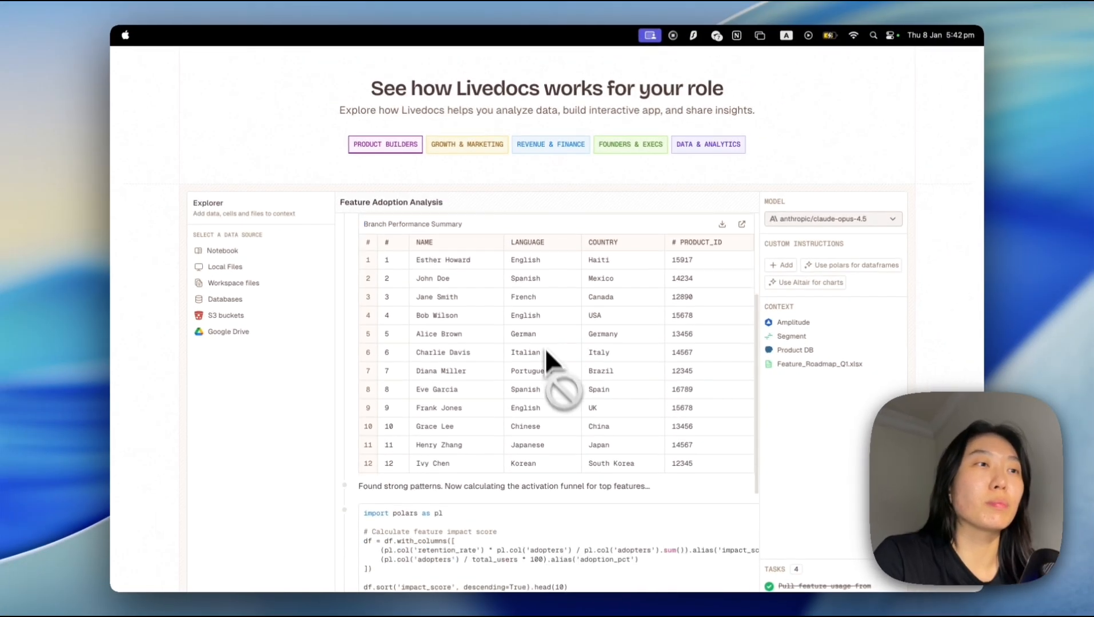
{"action": "scroll", "coordinate": [540, 162], "scroll_direction": "down", "scroll_amount": 5}
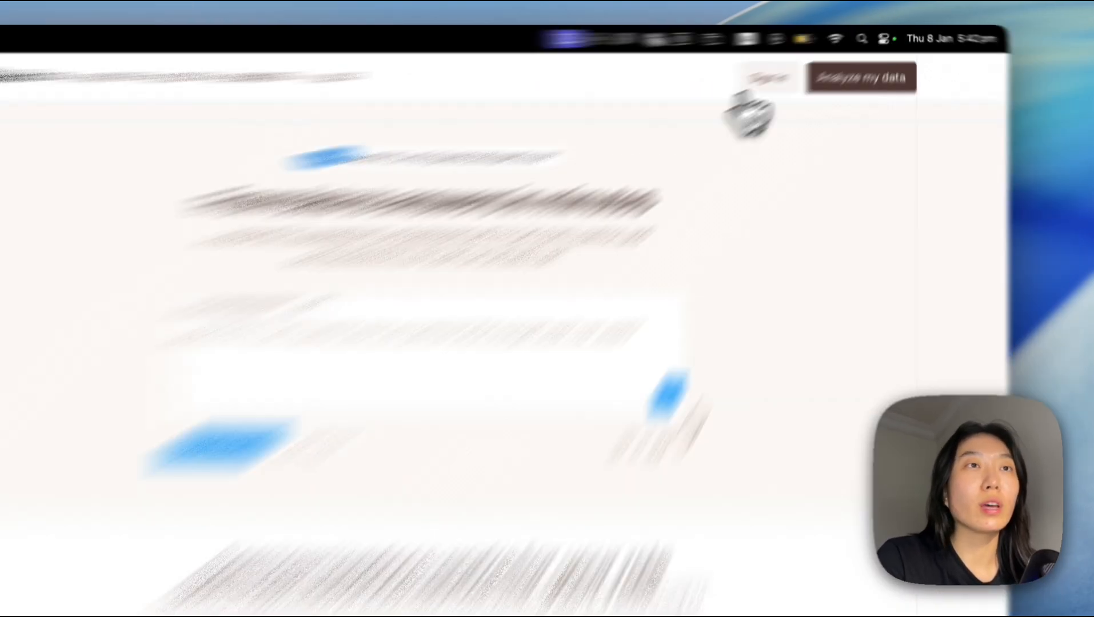
Sign in to LiveDocs and view the full list of connectable data sources for the workspace.
{"action": "left_click", "coordinate": [801, 65]}
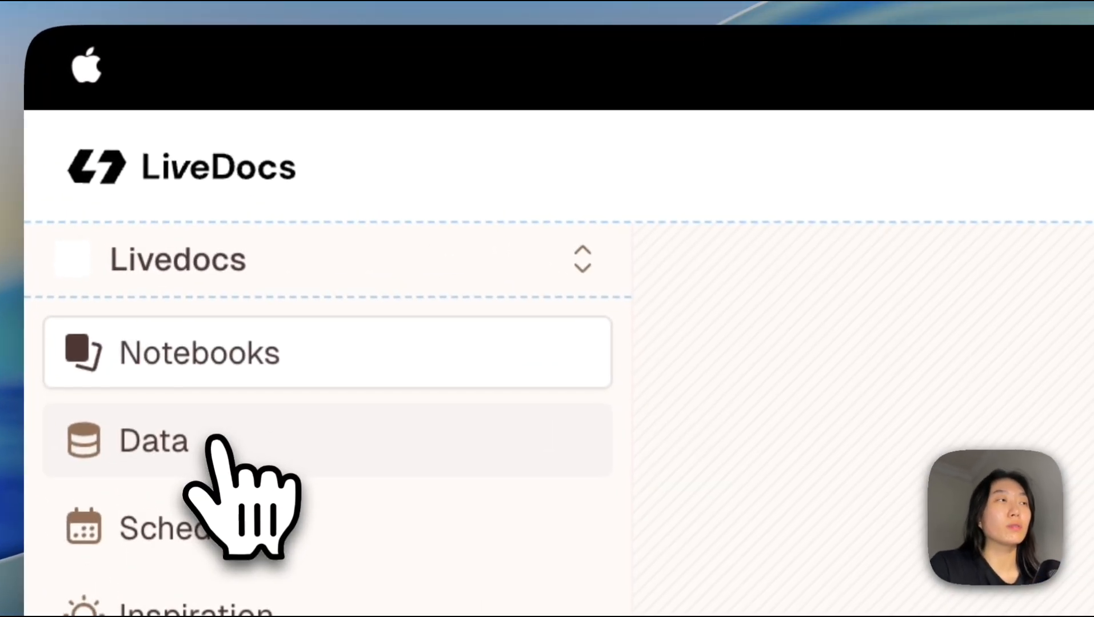
{"action": "left_click", "coordinate": [157, 129]}
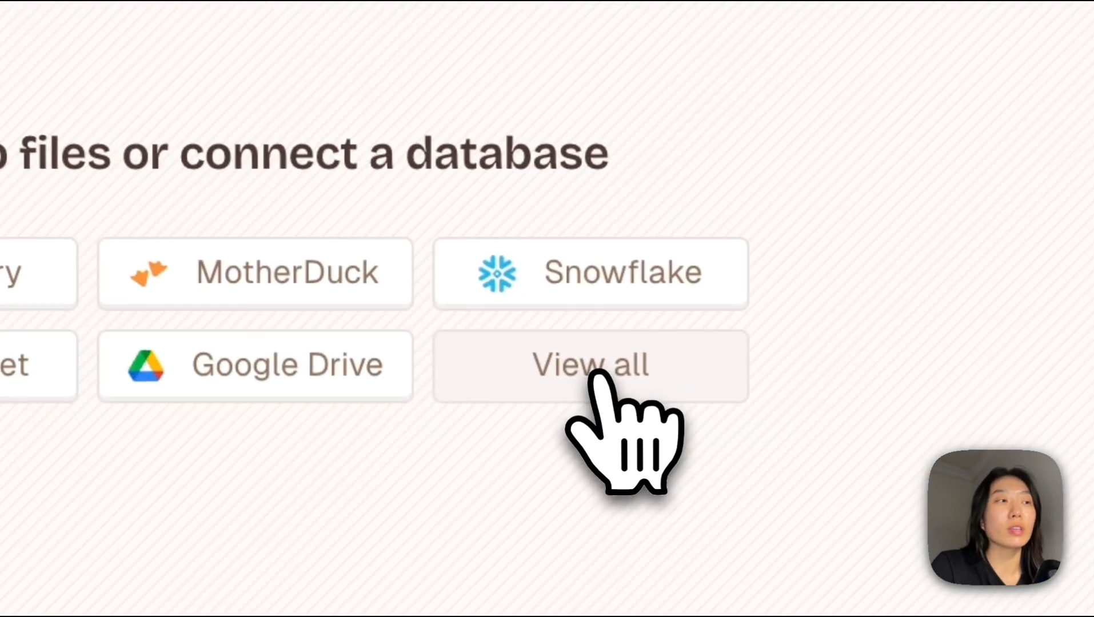
{"action": "left_click", "coordinate": [598, 377]}
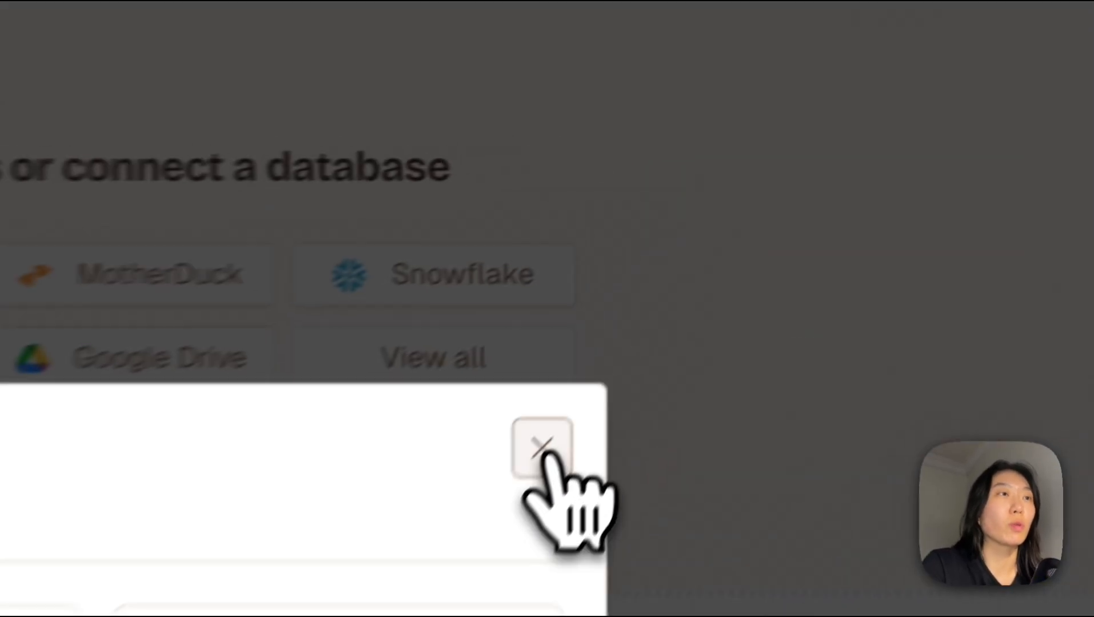
{"action": "left_click", "coordinate": [737, 215]}
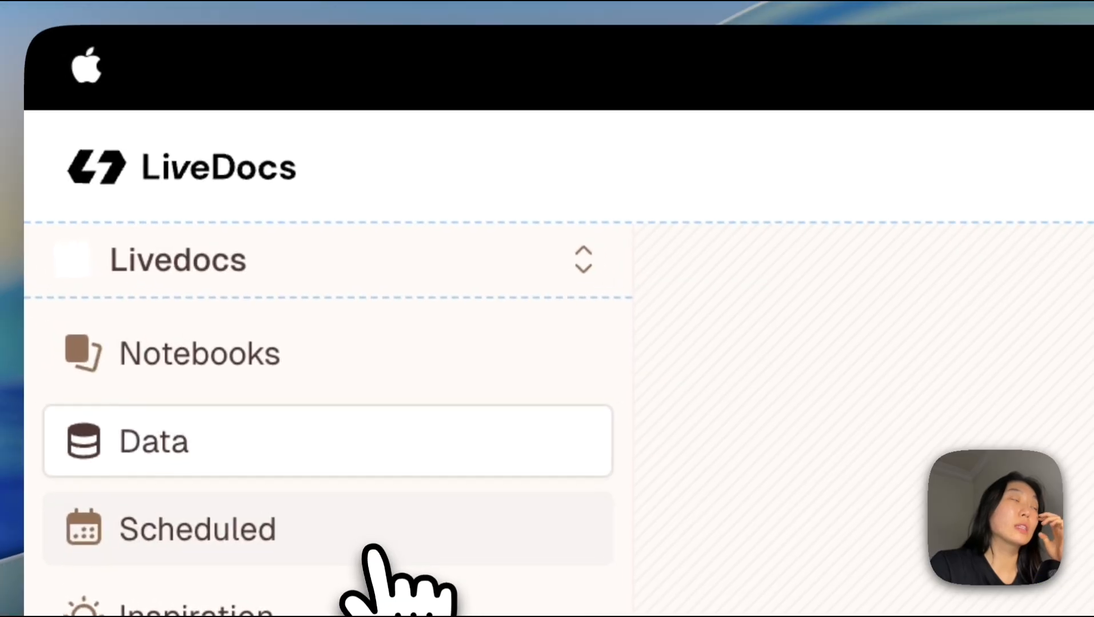
Create a new notebook in the workspace.
{"action": "left_click", "coordinate": [372, 550]}
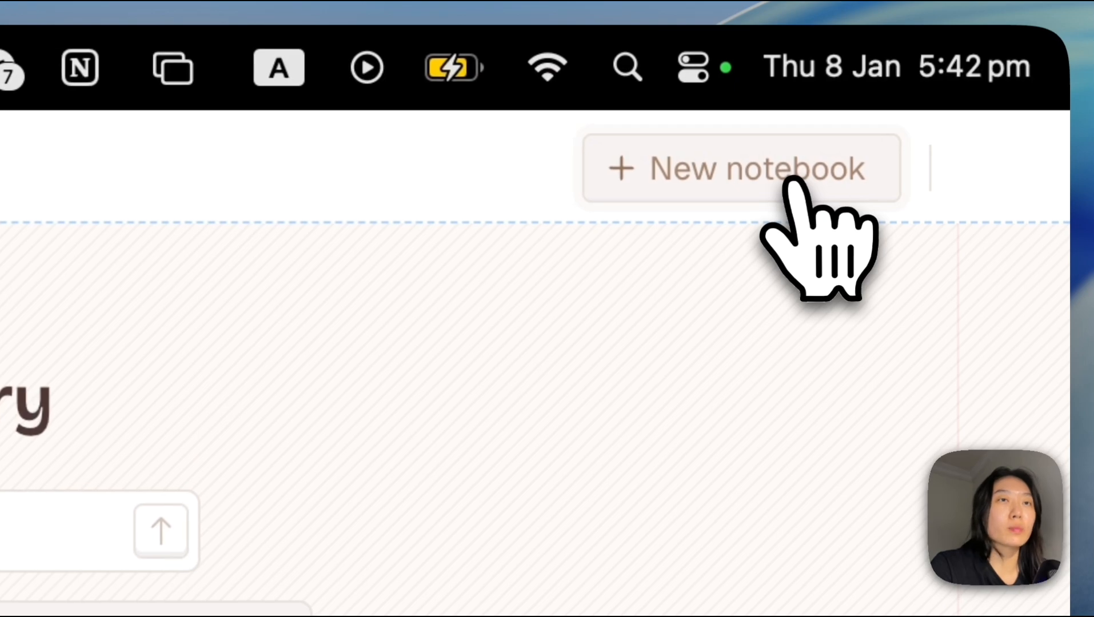
{"action": "left_click", "coordinate": [793, 182]}
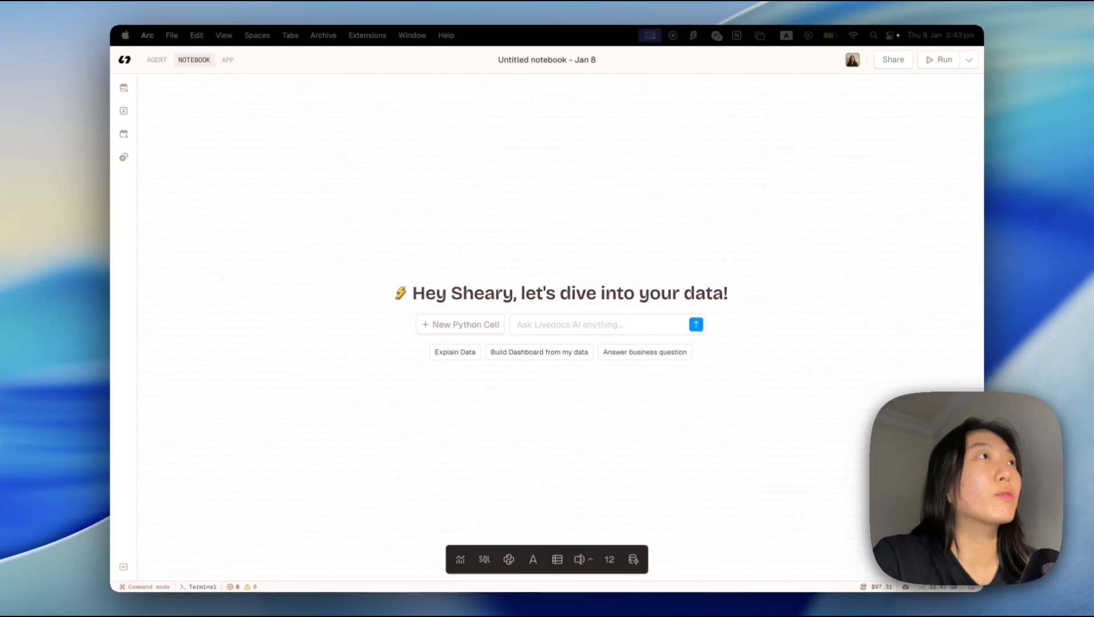
Upload a data file to the workspace, look through its file list and return to the untitled notebook.
{"action": "left_click", "coordinate": [159, 126]}
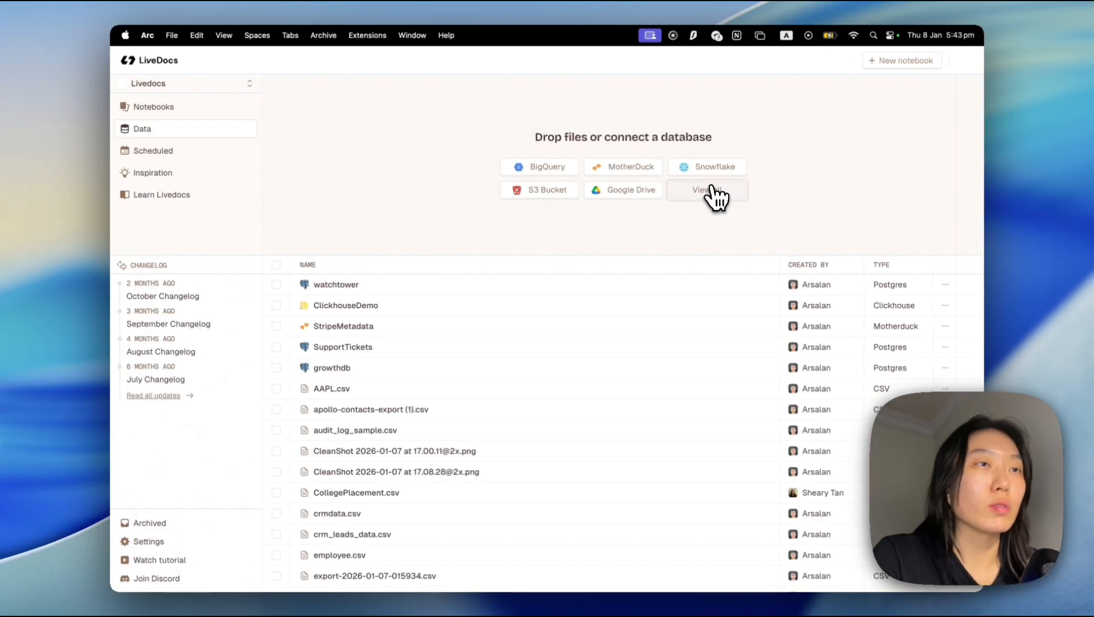
{"action": "left_click", "coordinate": [715, 194]}
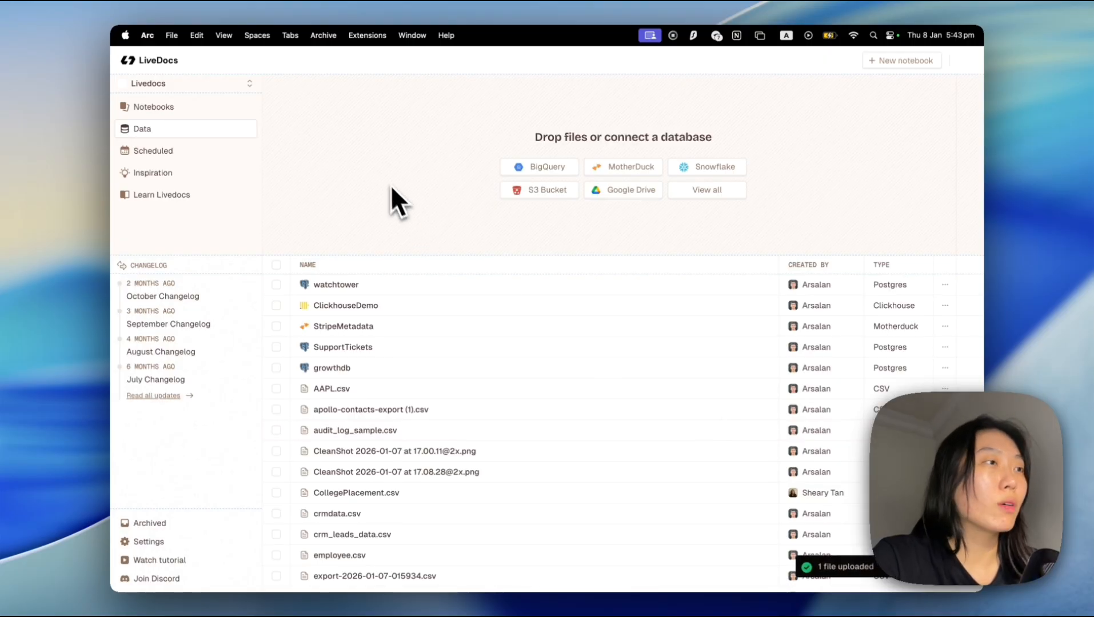
{"action": "scroll", "coordinate": [343, 389], "scroll_direction": "down", "scroll_amount": 4}
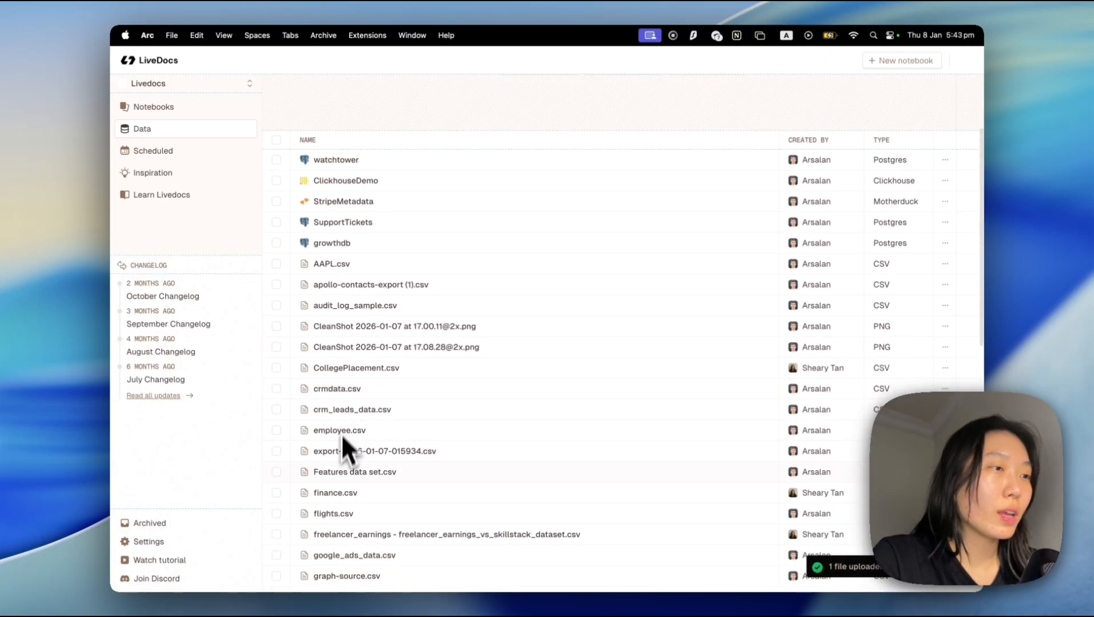
{"action": "scroll", "coordinate": [331, 400], "scroll_direction": "up", "scroll_amount": 4}
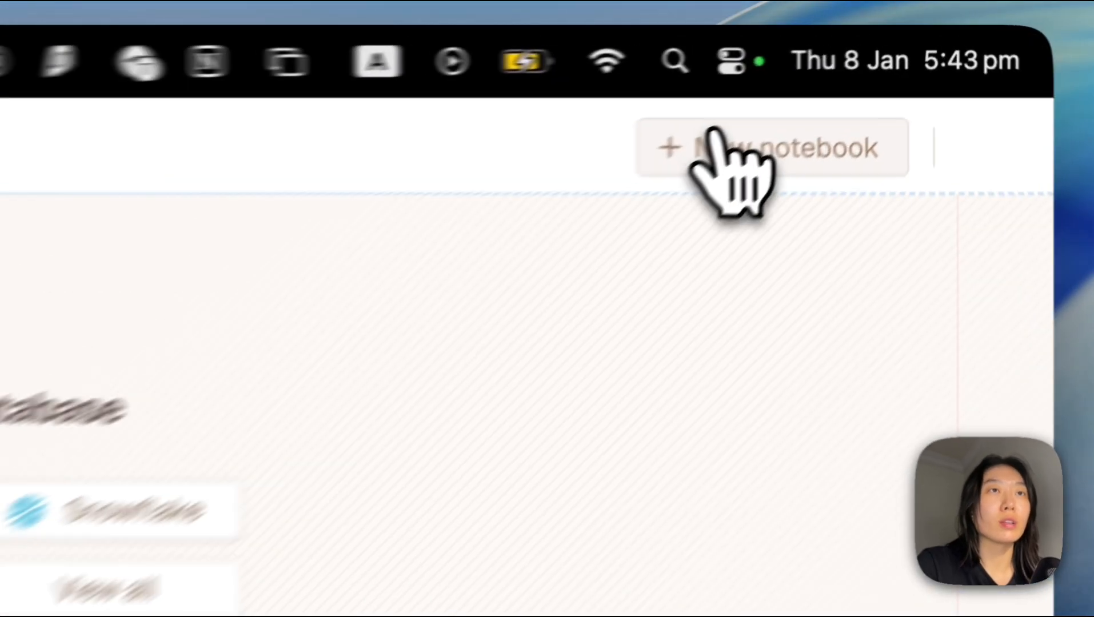
{"action": "left_click", "coordinate": [712, 143]}
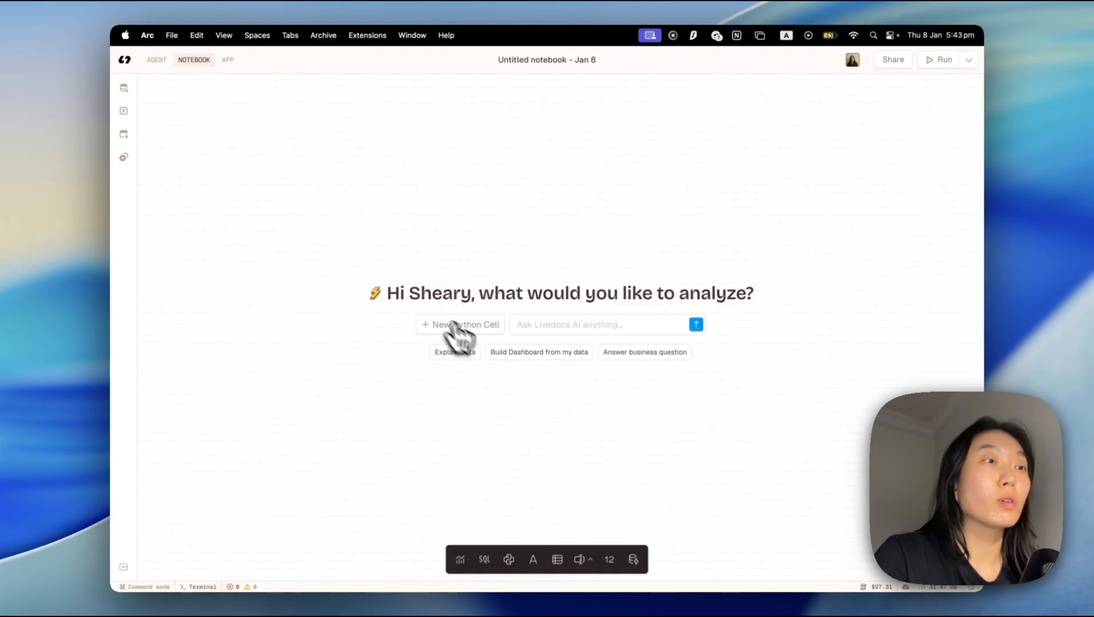
Add a Python cell that imports pandas as pd, matplotlib.pyplot as plt and numpy as np.
{"action": "left_click", "coordinate": [457, 326]}
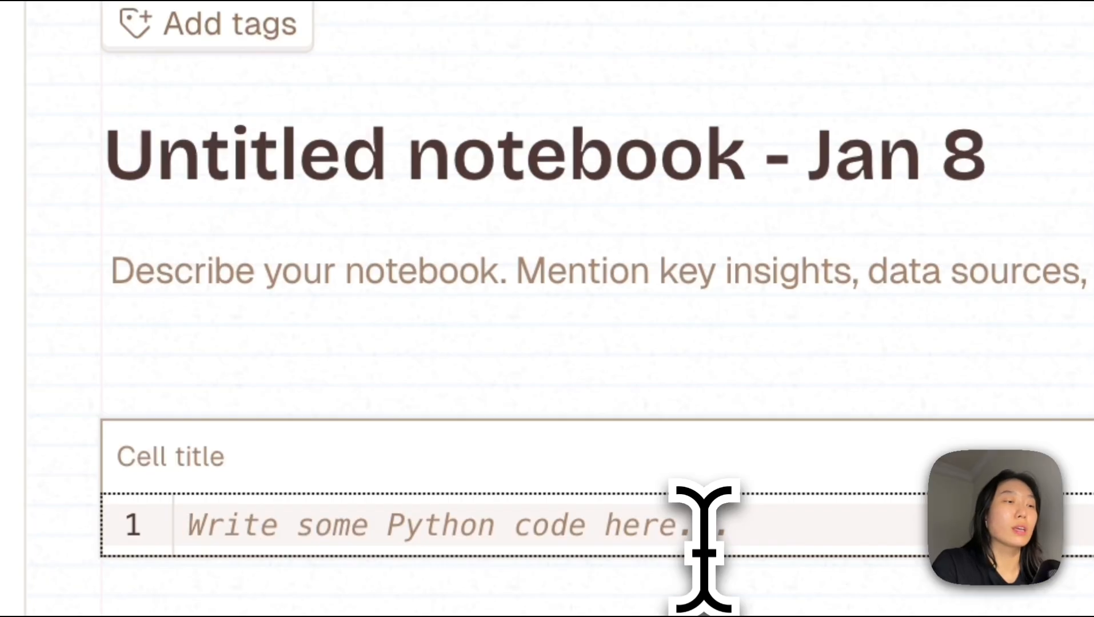
{"action": "type", "text": "import pandas as pd"}
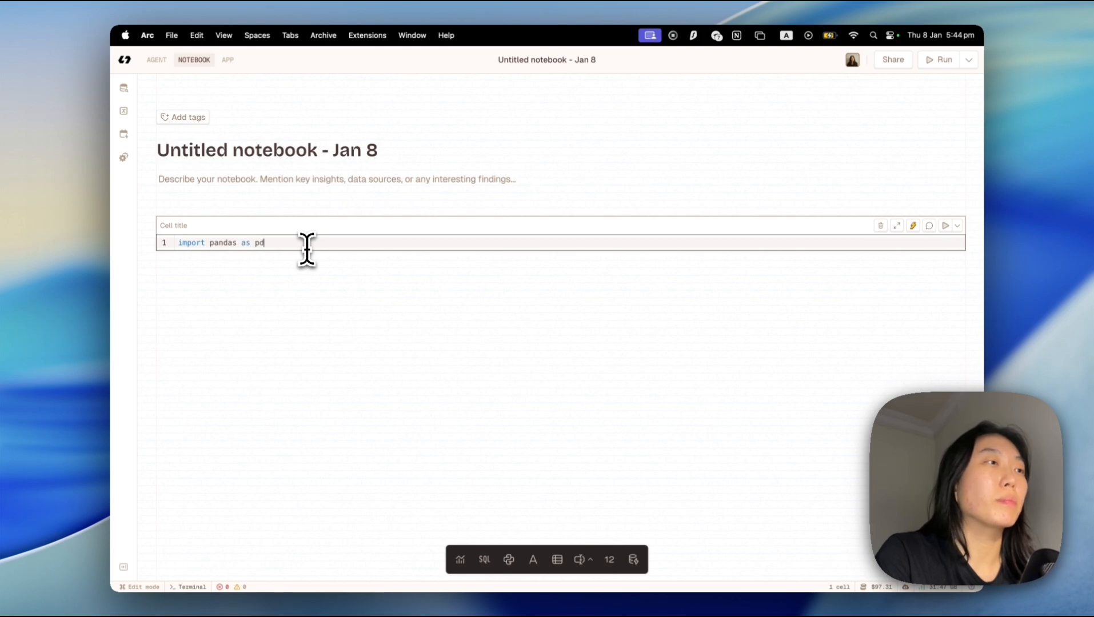
{"action": "key", "text": "Return"}
{"action": "type", "text": "import"}
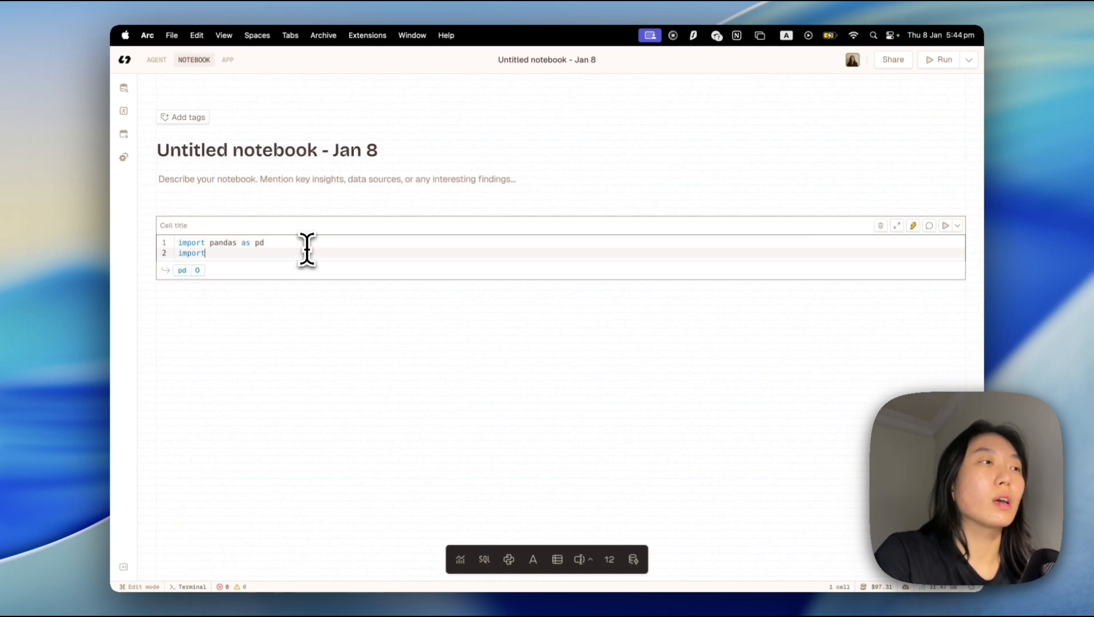
{"action": "key", "text": "BackSpace"}
{"action": "key", "text": "BackSpace"}
{"action": "key", "text": "BackSpace"}
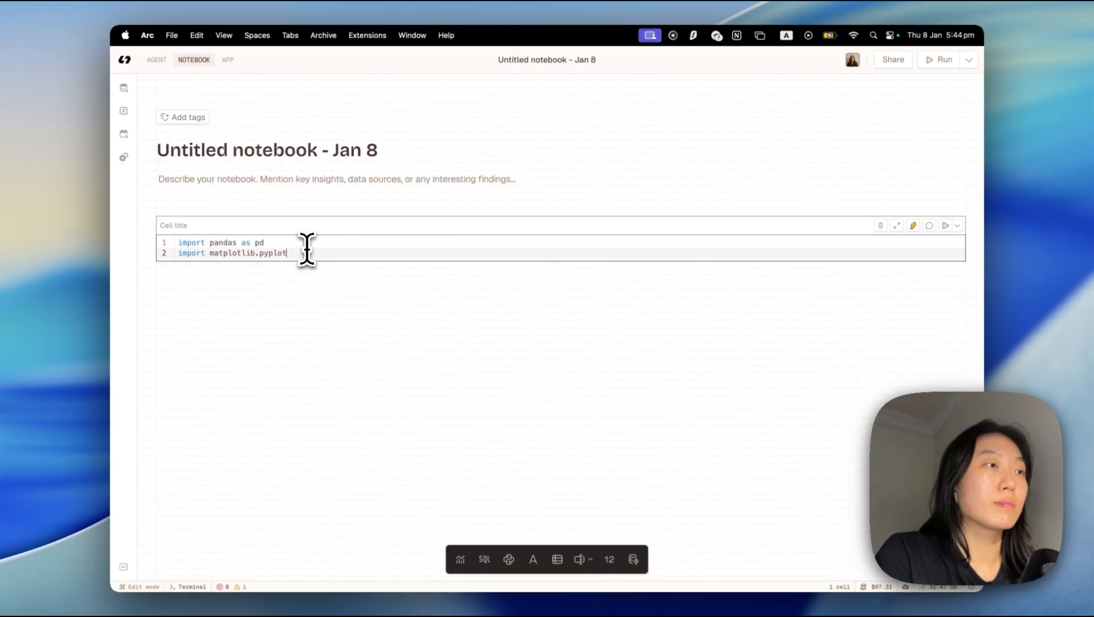
{"action": "type", "text": "t"}
{"action": "key", "text": "Return"}
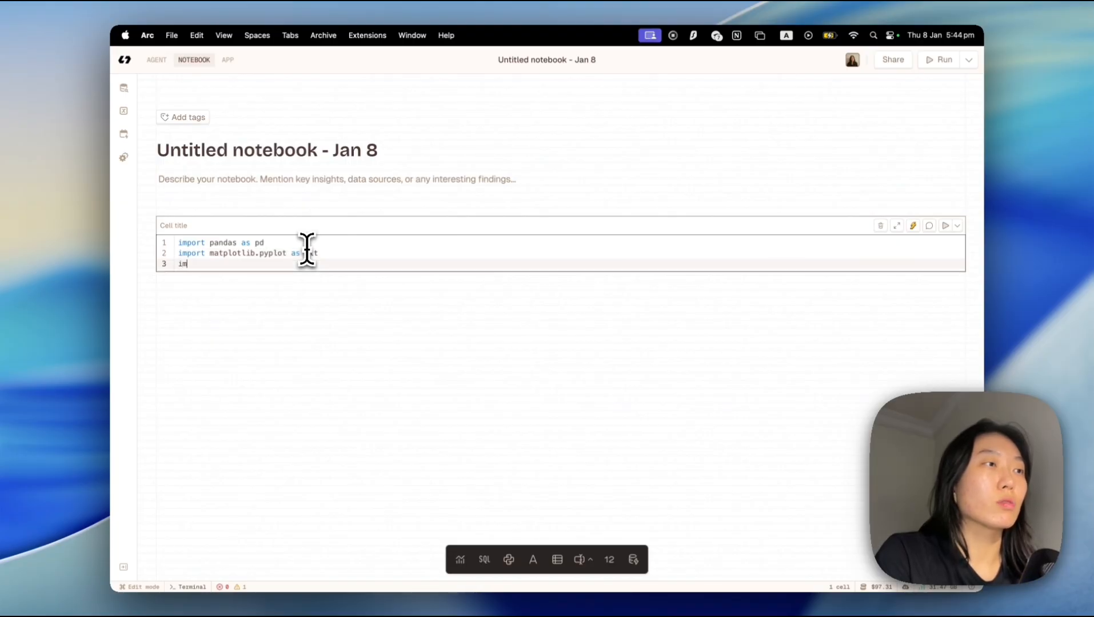
{"action": "type", "text": "import b"}
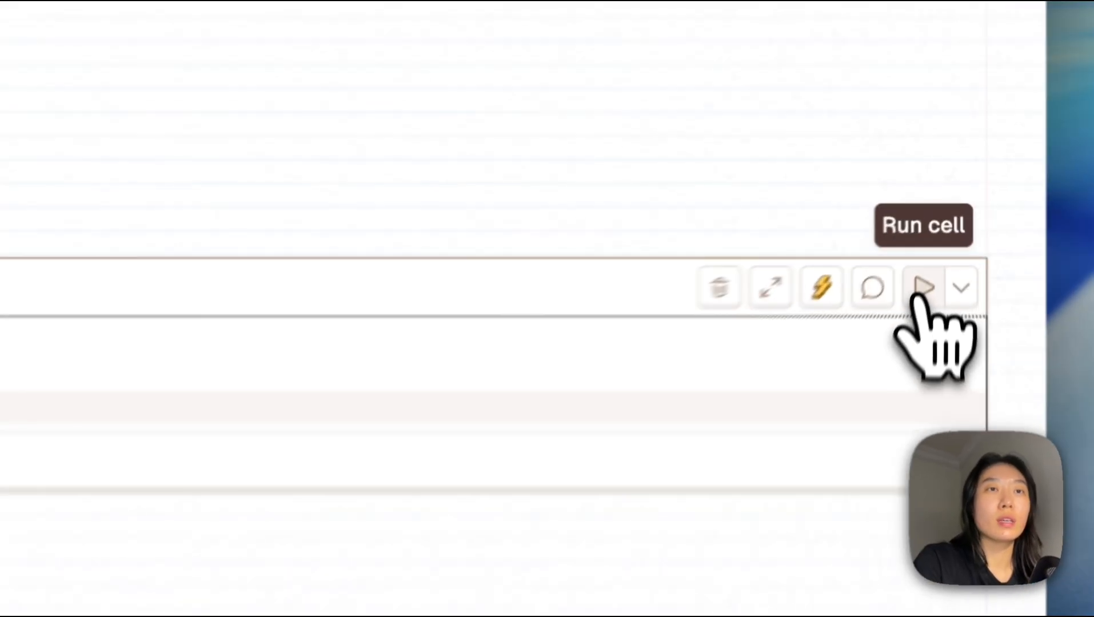
{"action": "left_click", "coordinate": [917, 294]}
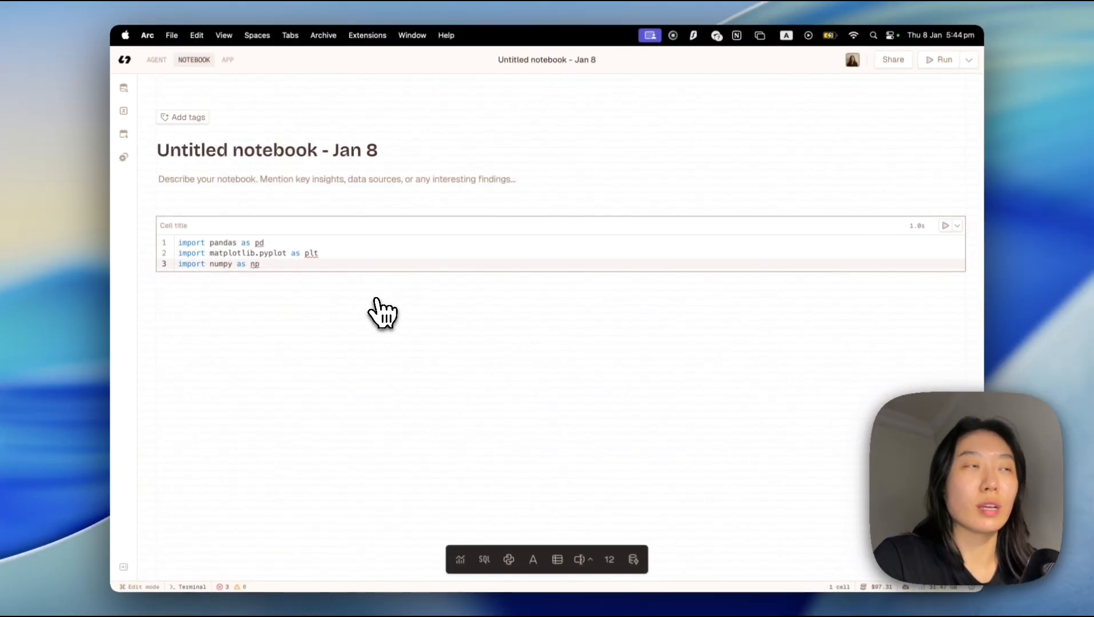
Switch the notebook to agent mode and add finance.csv from the workspace files to the context.
{"action": "left_click", "coordinate": [157, 59]}
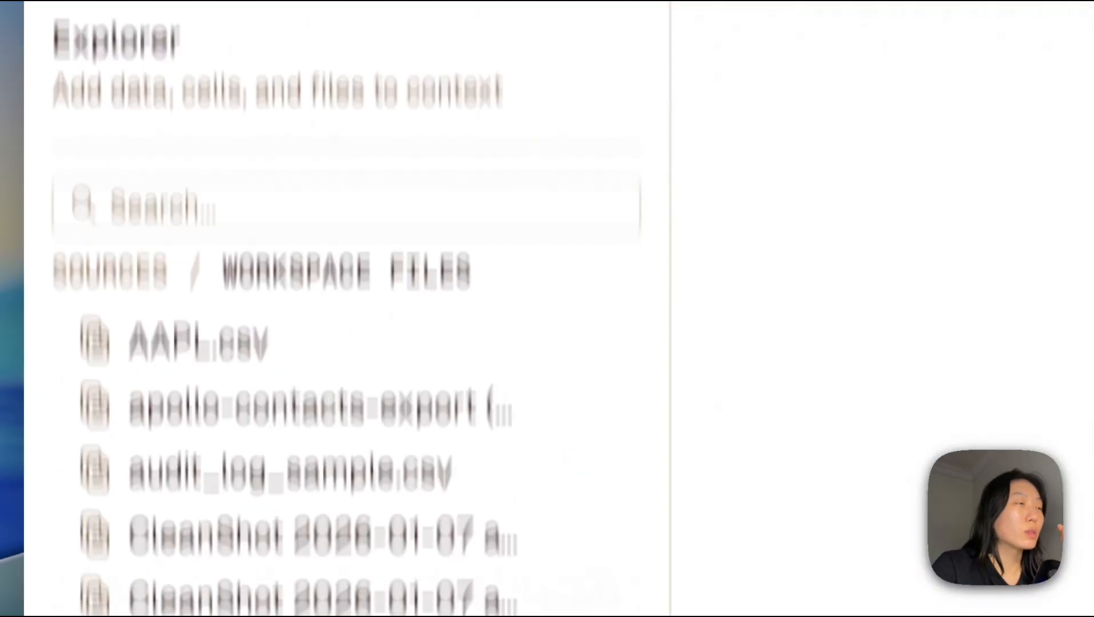
{"action": "scroll", "coordinate": [343, 572], "scroll_direction": "down", "scroll_amount": 5}
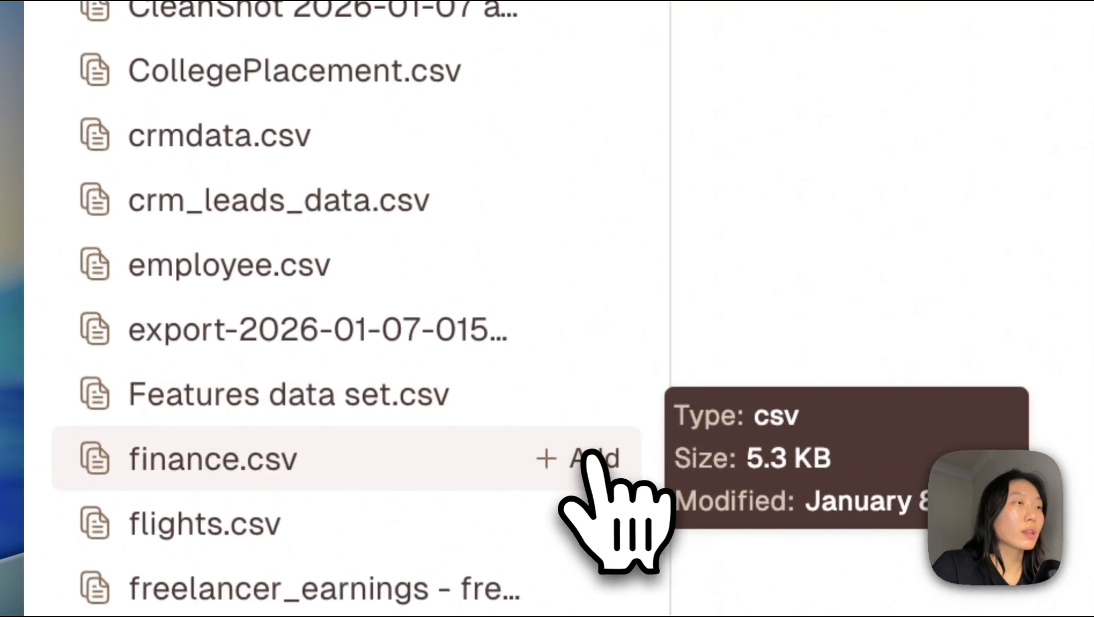
{"action": "left_click", "coordinate": [589, 458]}
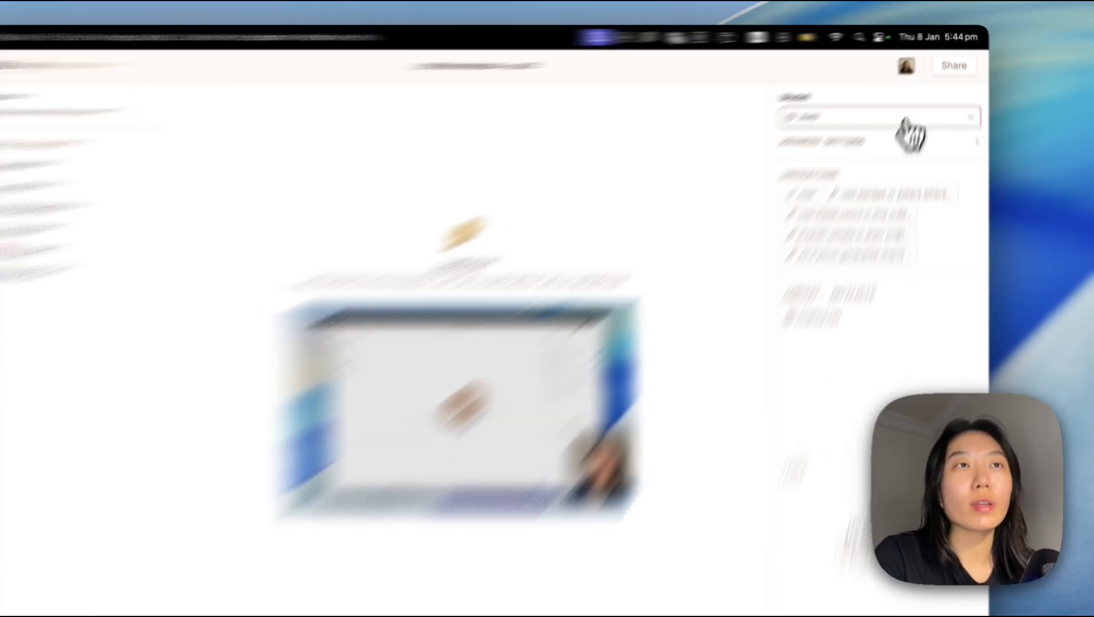
Browse the available AI models while keeping Auto, and view the custom instruction that sets the visualization colors.
{"action": "left_click", "coordinate": [915, 103]}
{"action": "scroll", "coordinate": [755, 386], "scroll_direction": "down", "scroll_amount": 6}
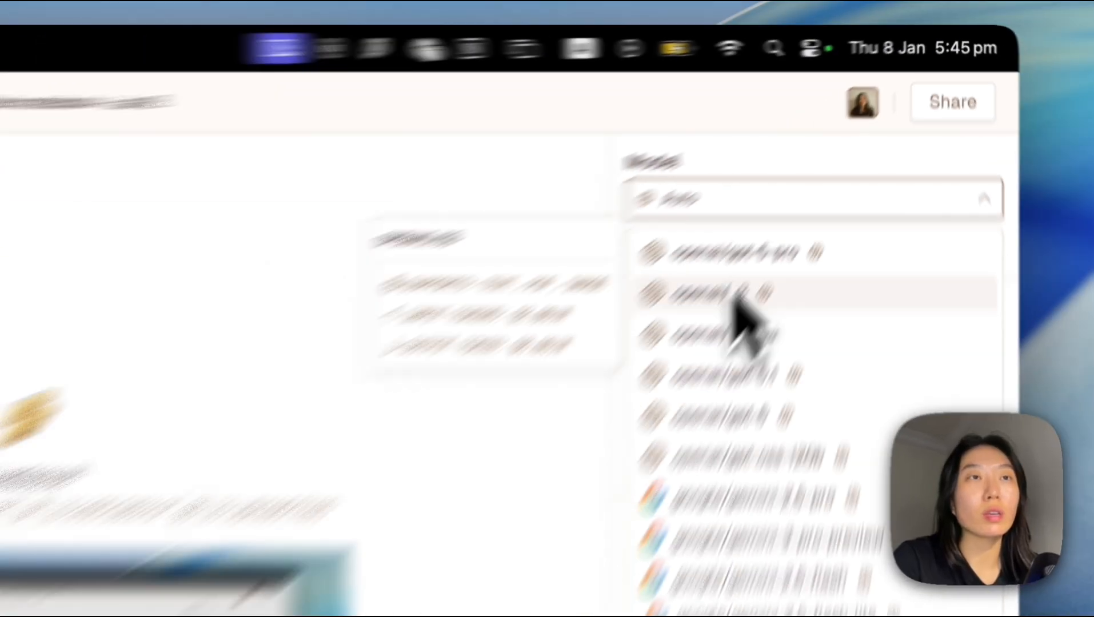
{"action": "left_click", "coordinate": [731, 206]}
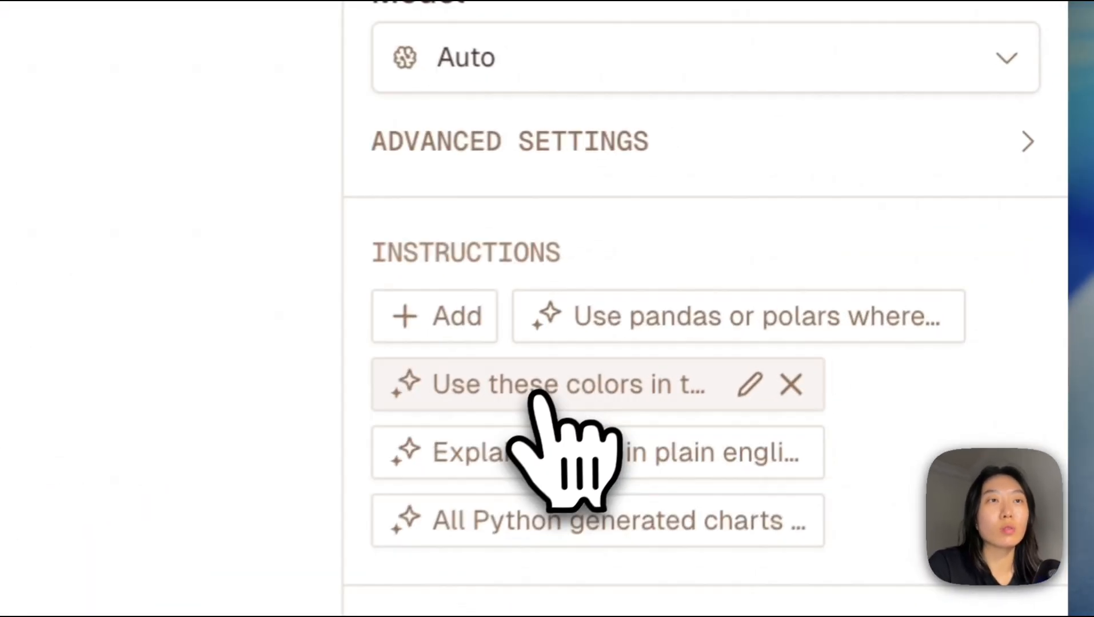
{"action": "left_click", "coordinate": [846, 190]}
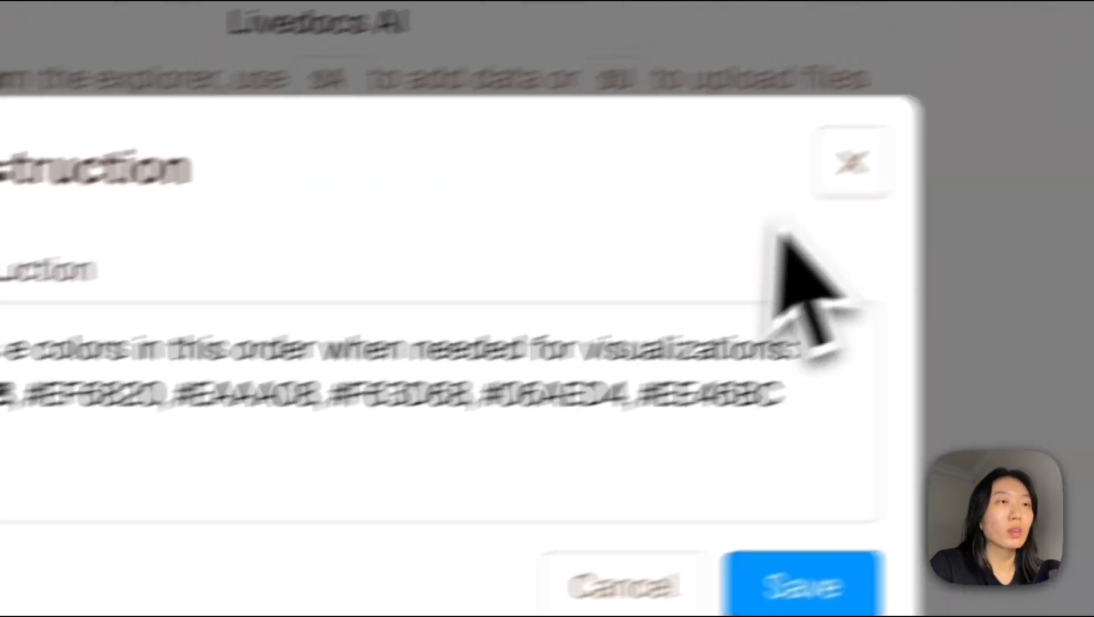
{"action": "left_click", "coordinate": [1038, 106]}
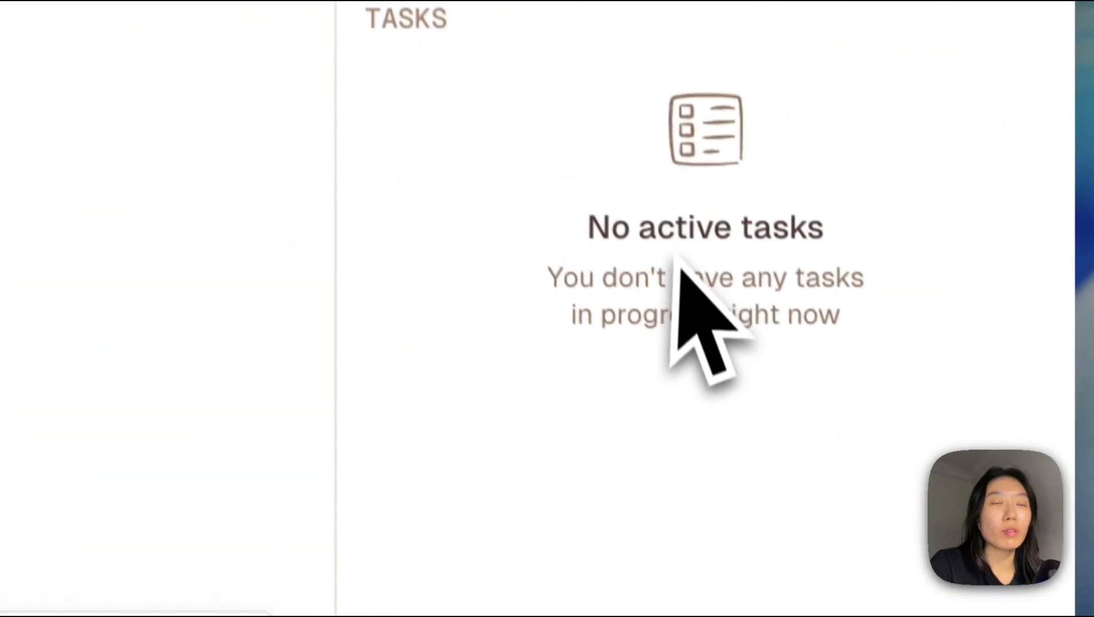
Ask the agent to analyse the sales and create visualisations for dates vs sales, customers vs sales and marketing spent vs sales.
{"action": "left_click", "coordinate": [530, 518]}
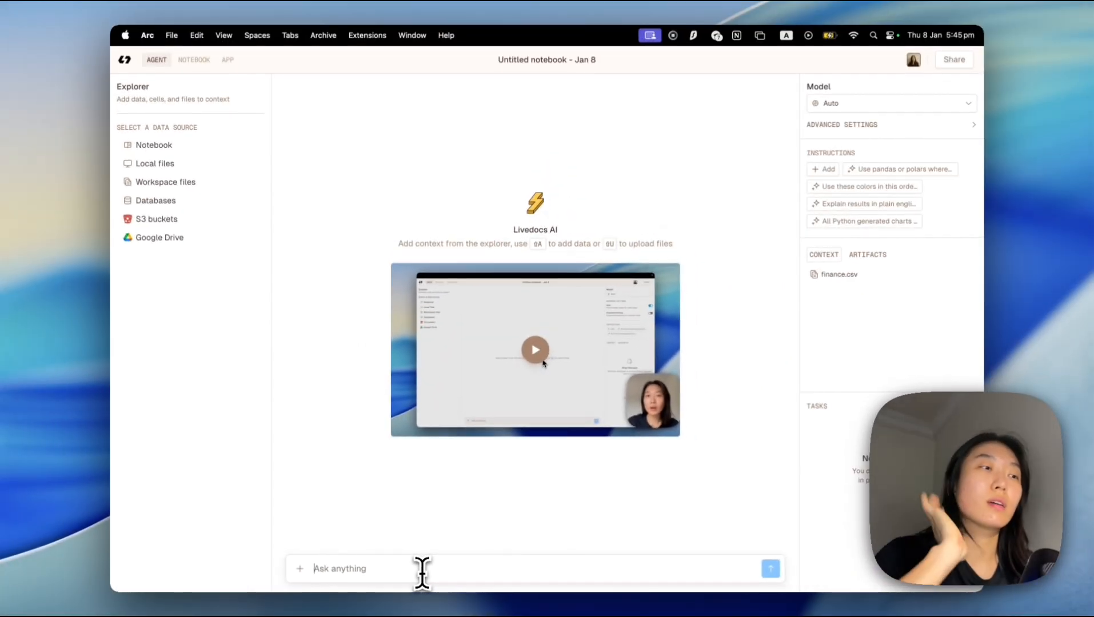
{"action": "type", "text": "ca"}
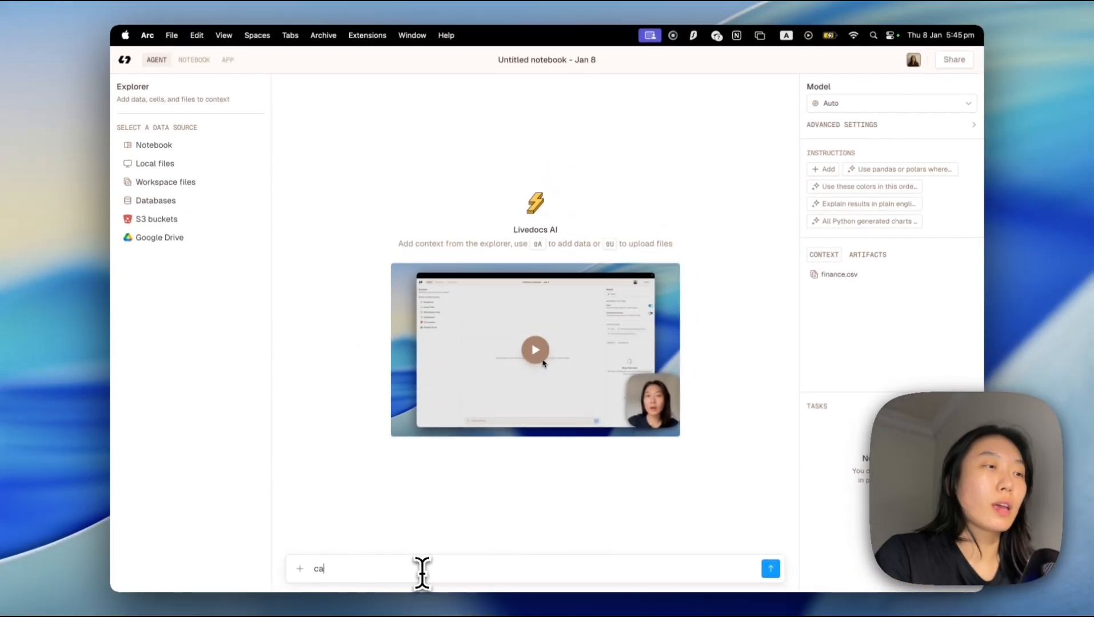
{"action": "type", "text": "n u "}
{"action": "type", "text": "analyse the sal"}
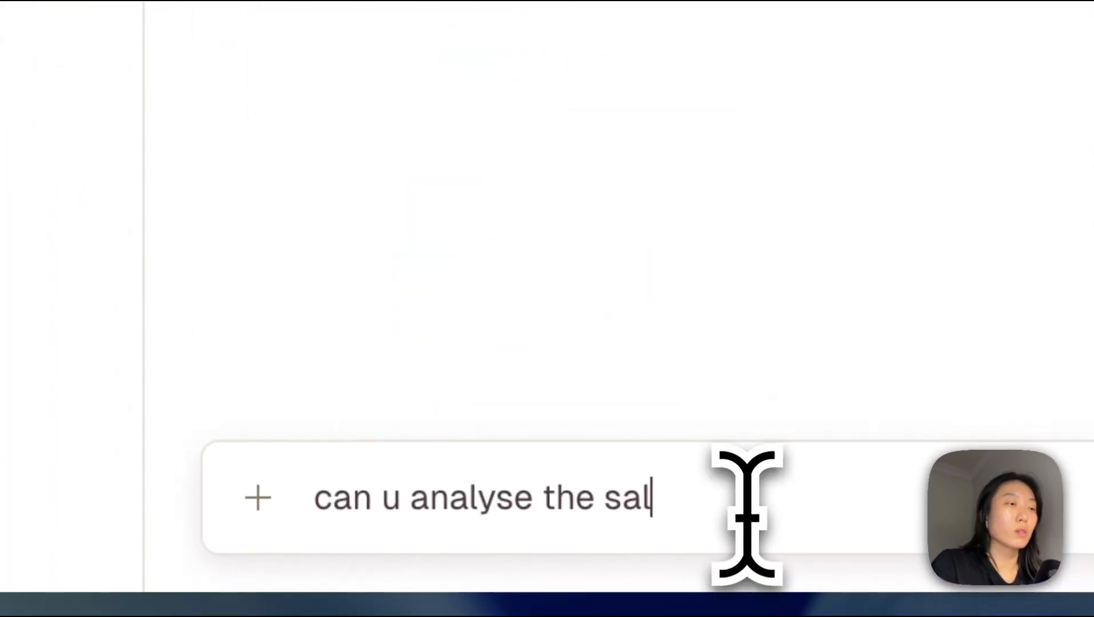
{"action": "type", "text": "es and create v"}
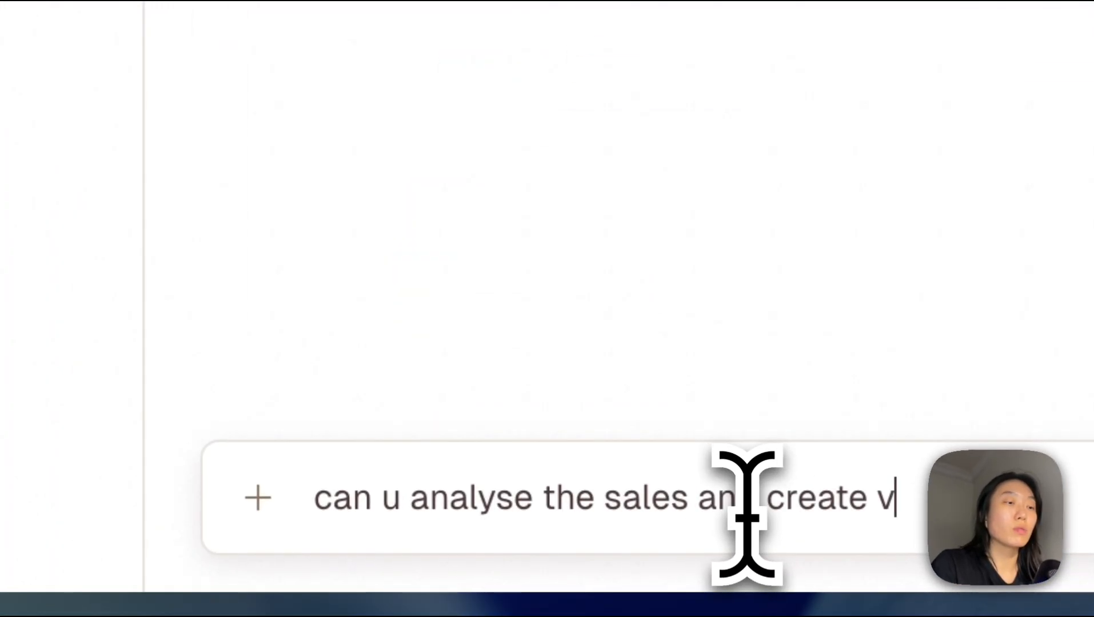
{"action": "type", "text": "isualisations for dates vs sales, customers vs sales and marketing"}
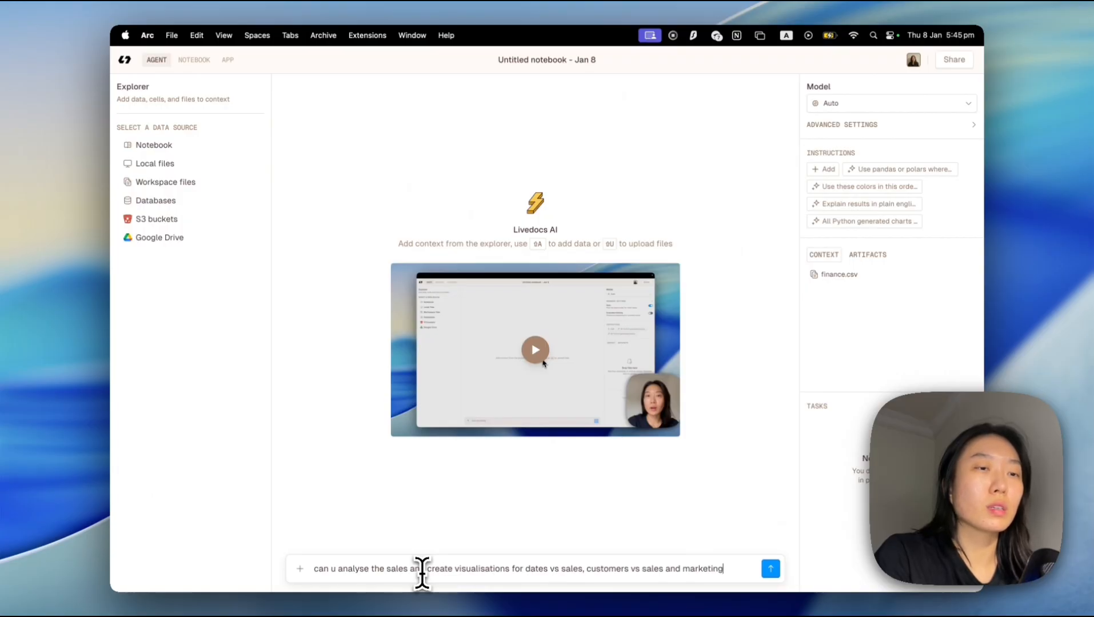
{"action": "type", "text": "vs sal"}
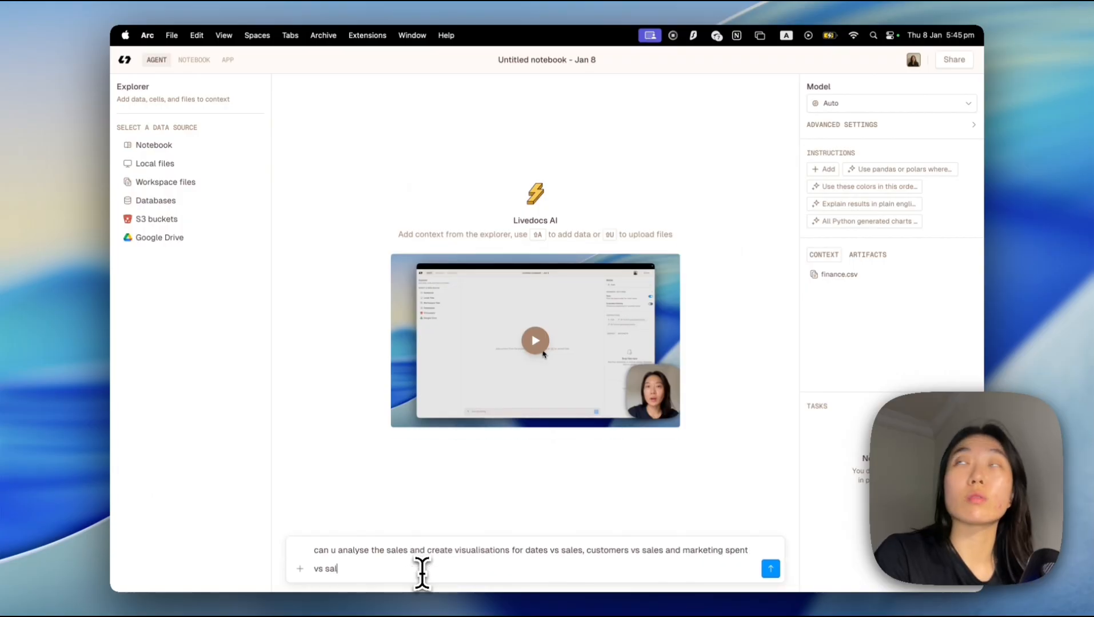
{"action": "type", "text": "es."}
{"action": "key", "text": "Return"}
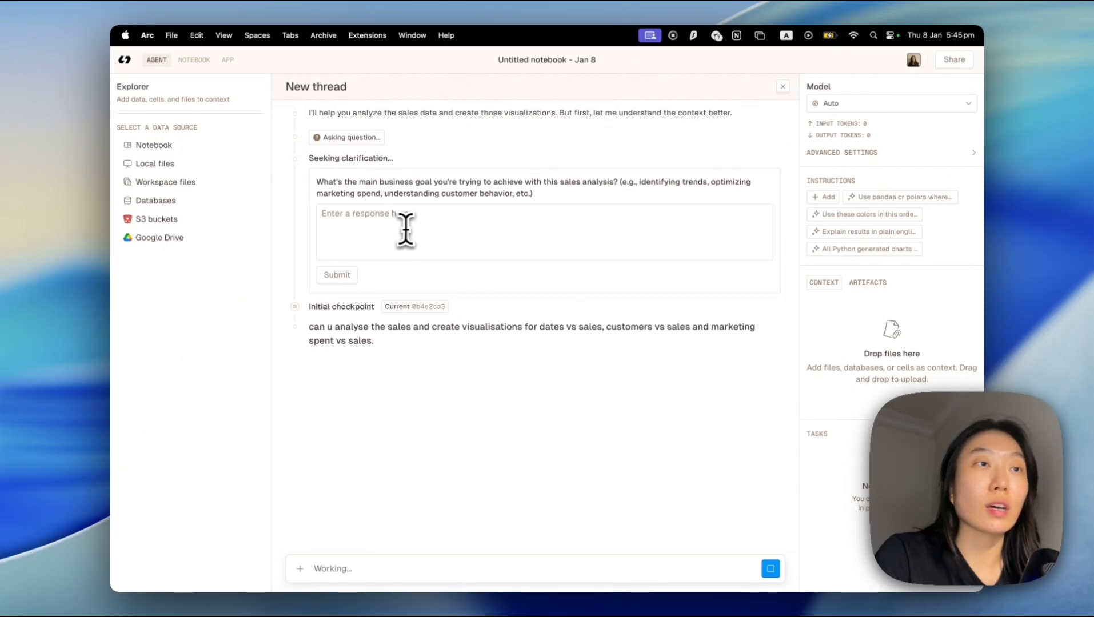
Answer the agent's question about the main business goal with "identifying trends and optimizing marketing spend" and submit it.
{"action": "left_click", "coordinate": [406, 231]}
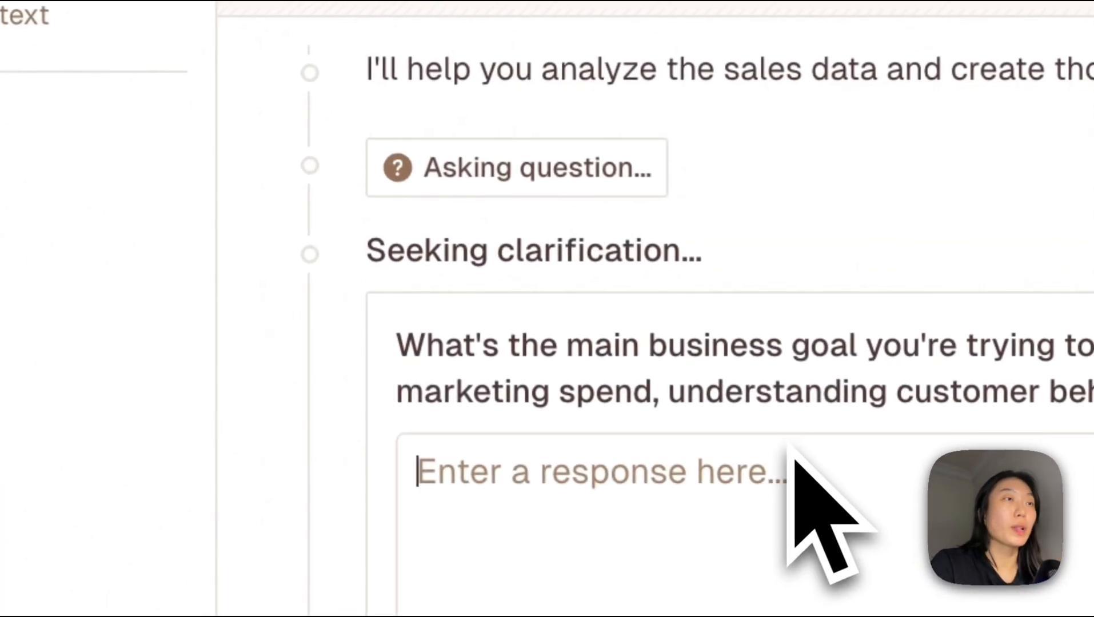
{"action": "type", "text": "identif"}
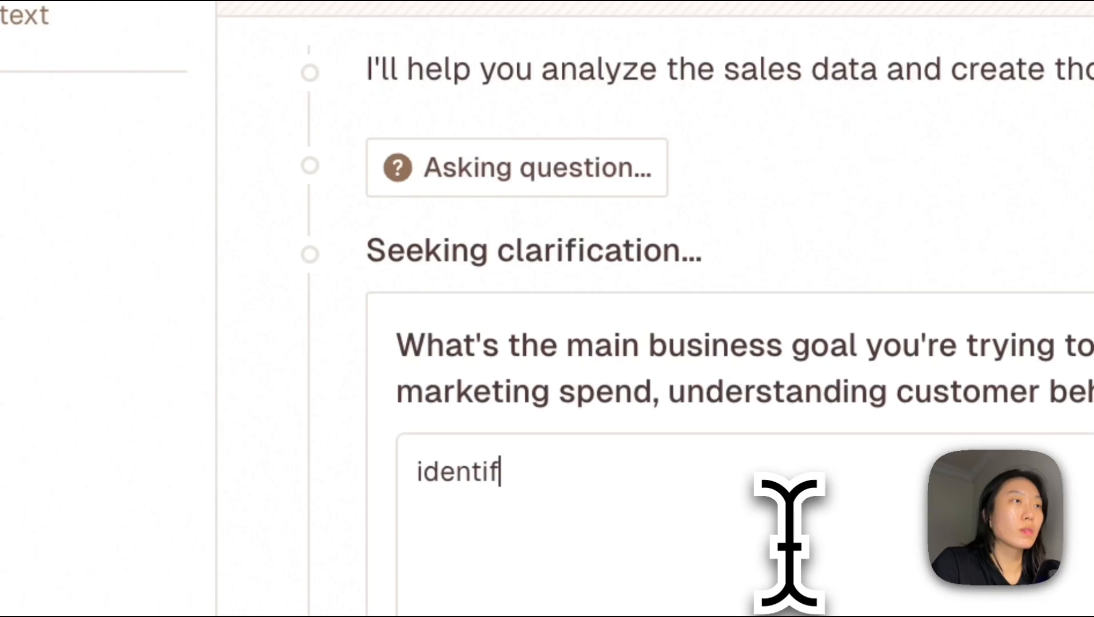
{"action": "type", "text": "ying trends and optimizing"}
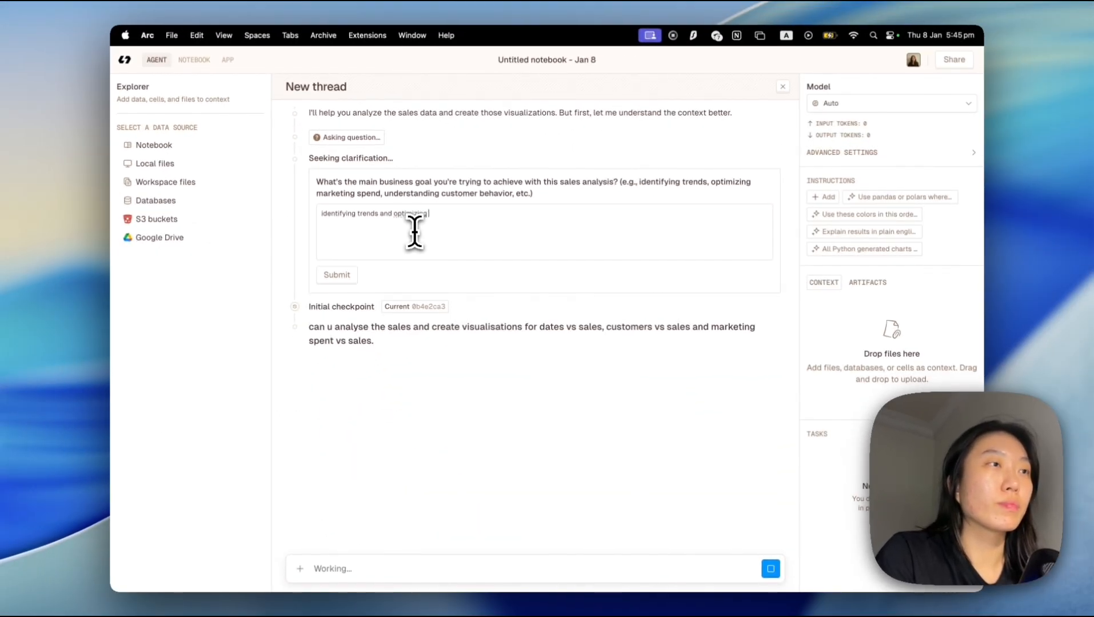
{"action": "type", "text": " marketing spend"}
{"action": "key", "text": "Return"}
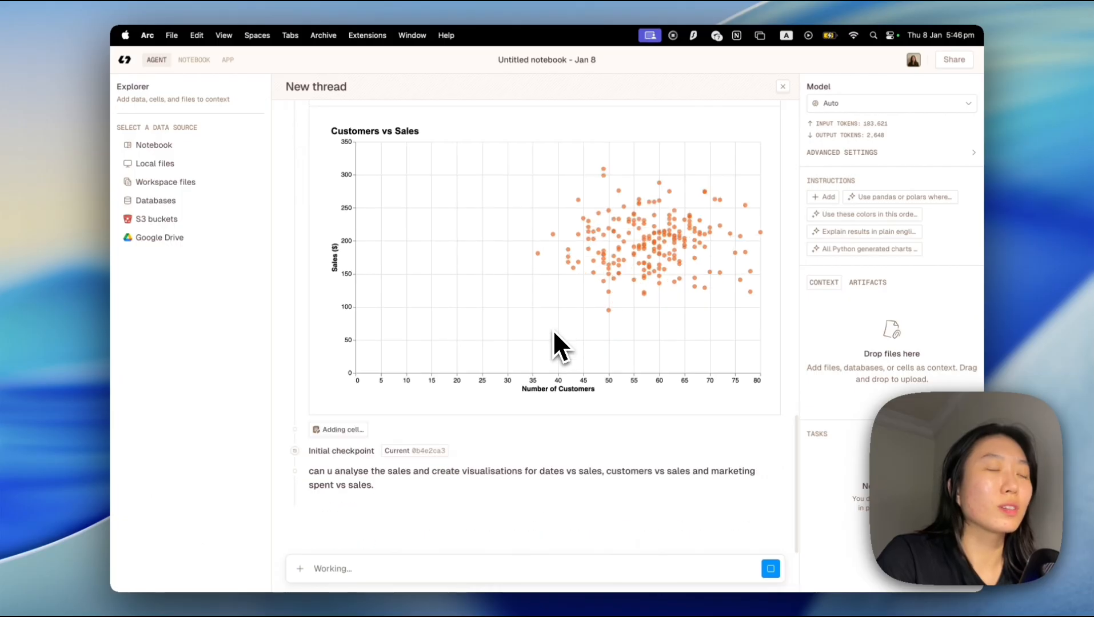
Look over the sales trend and customers charts, then expand and collapse the Python code written below the Customers vs Sales chart.
{"action": "scroll", "coordinate": [554, 333], "scroll_direction": "up", "scroll_amount": 10}
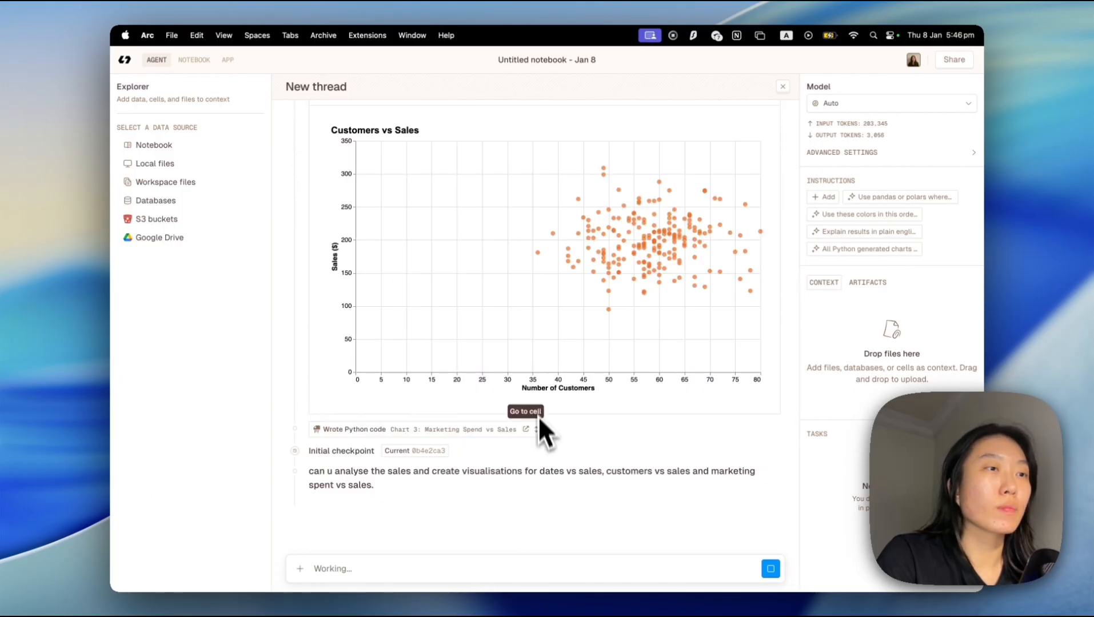
{"action": "left_click", "coordinate": [539, 431]}
{"action": "scroll", "coordinate": [539, 431], "scroll_direction": "down", "scroll_amount": 5}
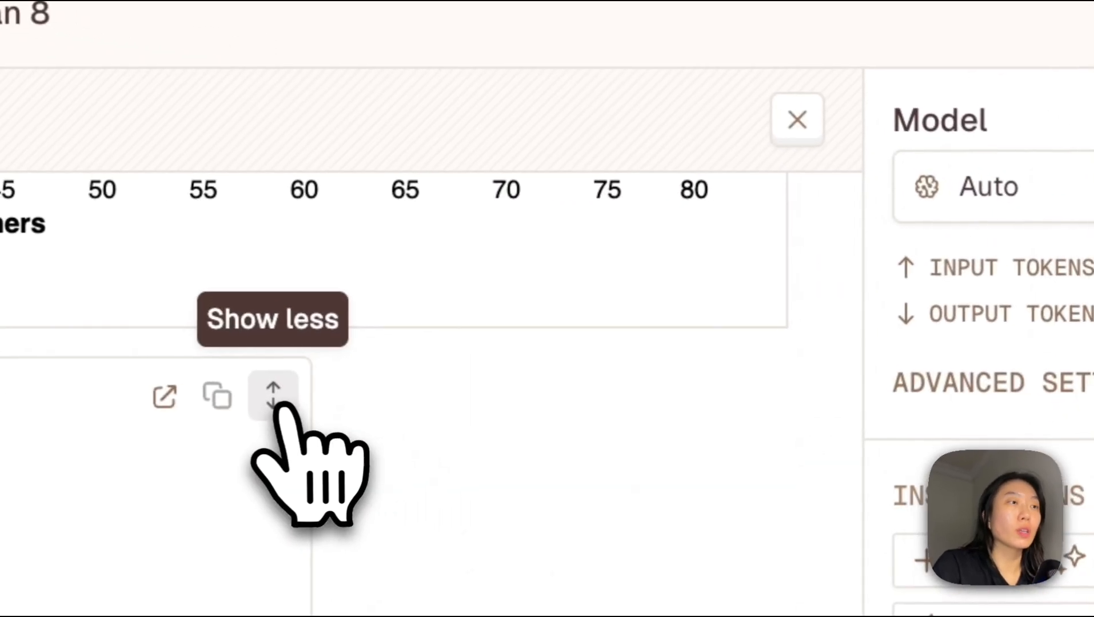
{"action": "left_click", "coordinate": [651, 156]}
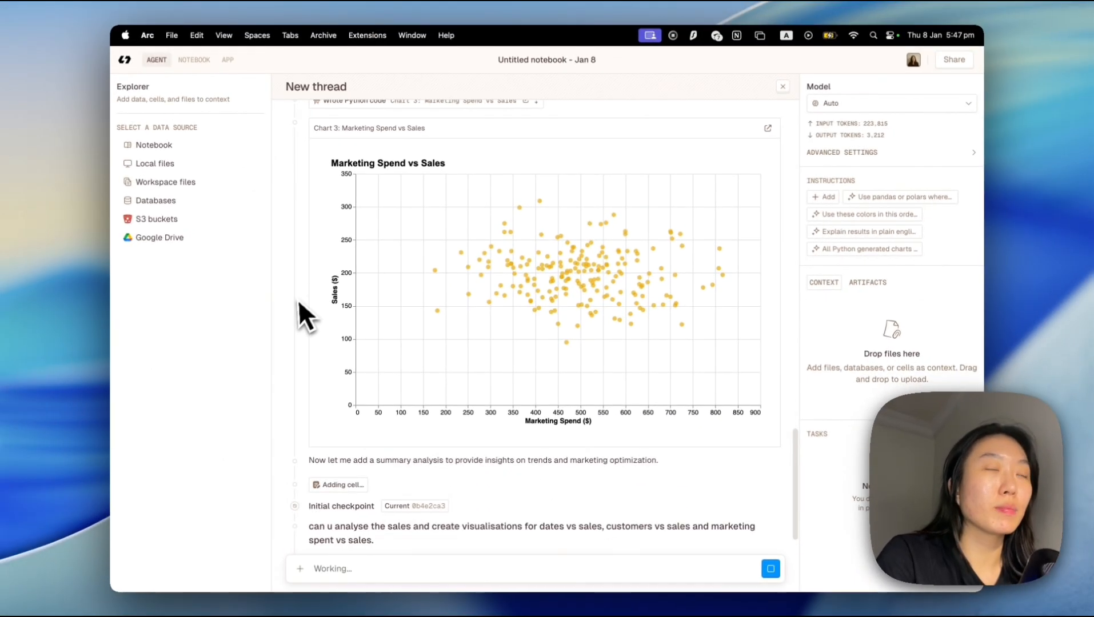
Review the agent's three charts, the key insights and metrics output and the written summary in the thread.
{"action": "mouse_move", "coordinate": [144, 313]}
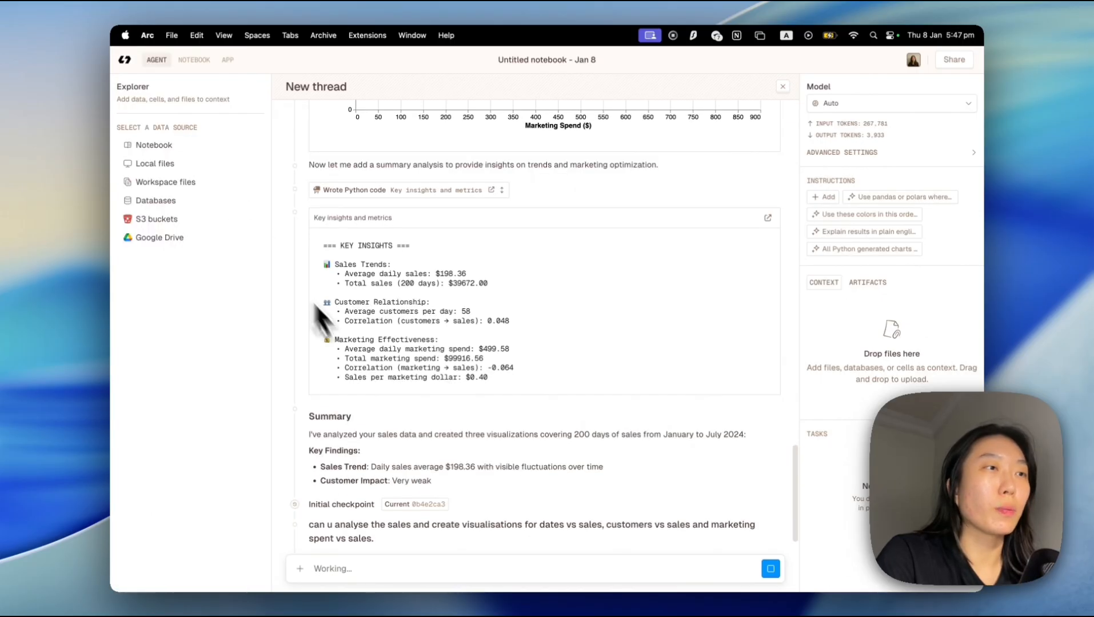
{"action": "scroll", "coordinate": [369, 373], "scroll_direction": "up", "scroll_amount": 2}
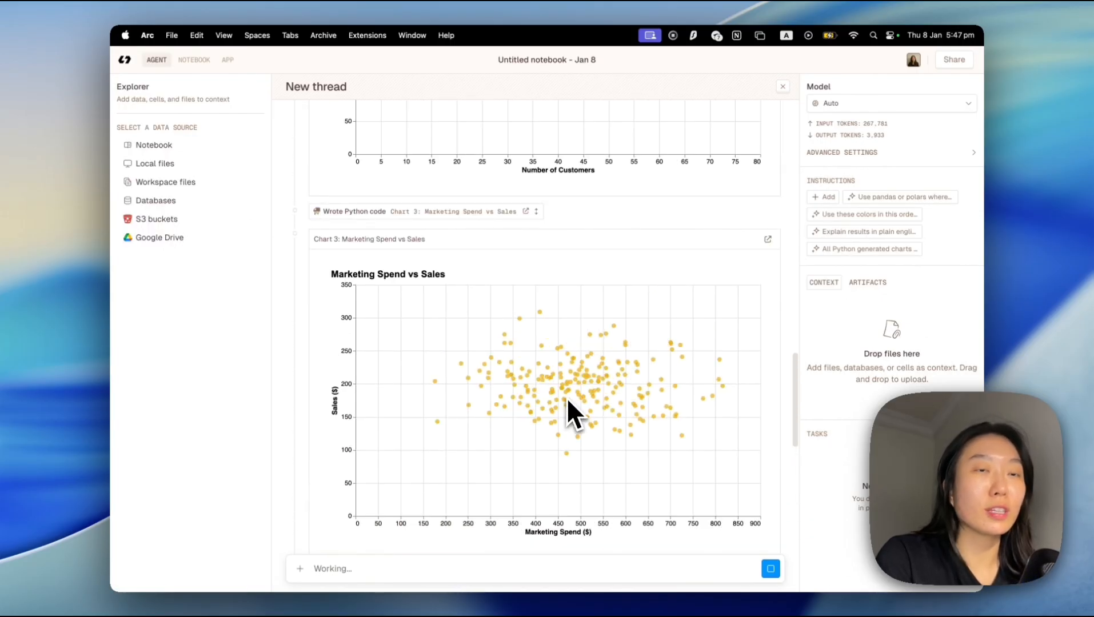
{"action": "scroll", "coordinate": [568, 401], "scroll_direction": "up", "scroll_amount": 10}
{"action": "scroll", "coordinate": [568, 401], "scroll_direction": "up", "scroll_amount": 5}
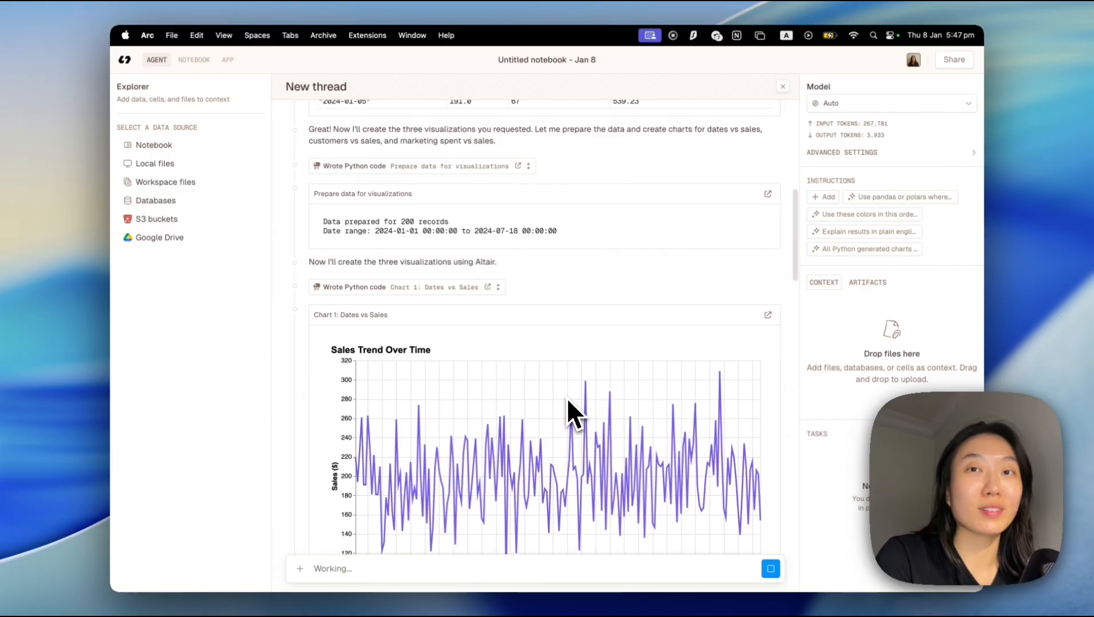
{"action": "scroll", "coordinate": [566, 397], "scroll_direction": "down", "scroll_amount": 20}
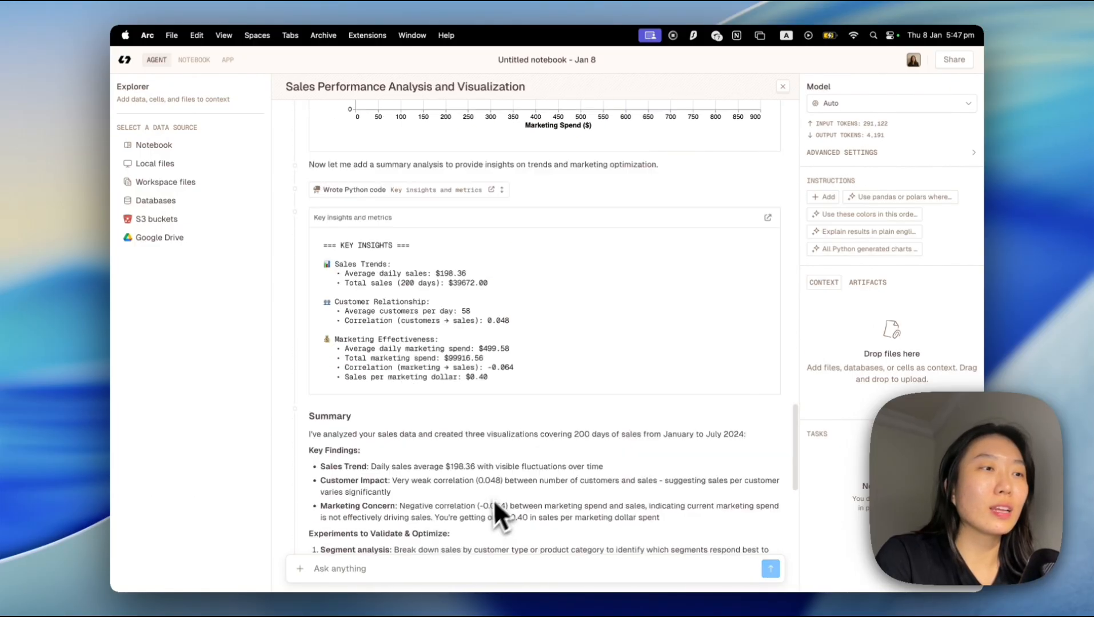
{"action": "scroll", "coordinate": [485, 510], "scroll_direction": "up", "scroll_amount": 10}
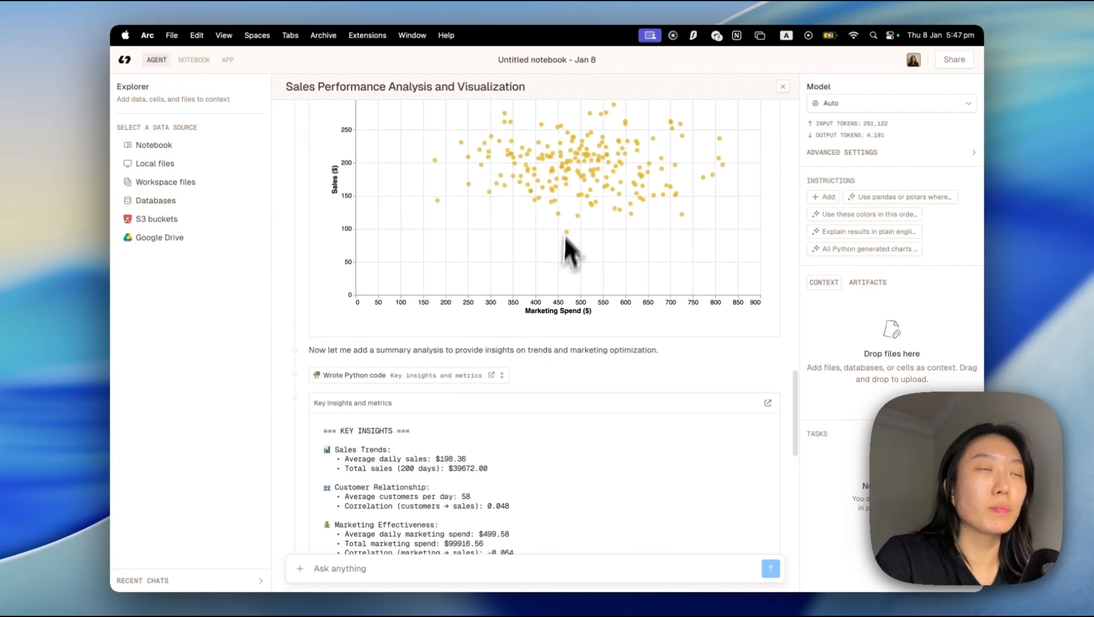
{"action": "scroll", "coordinate": [567, 206], "scroll_direction": "up", "scroll_amount": 3}
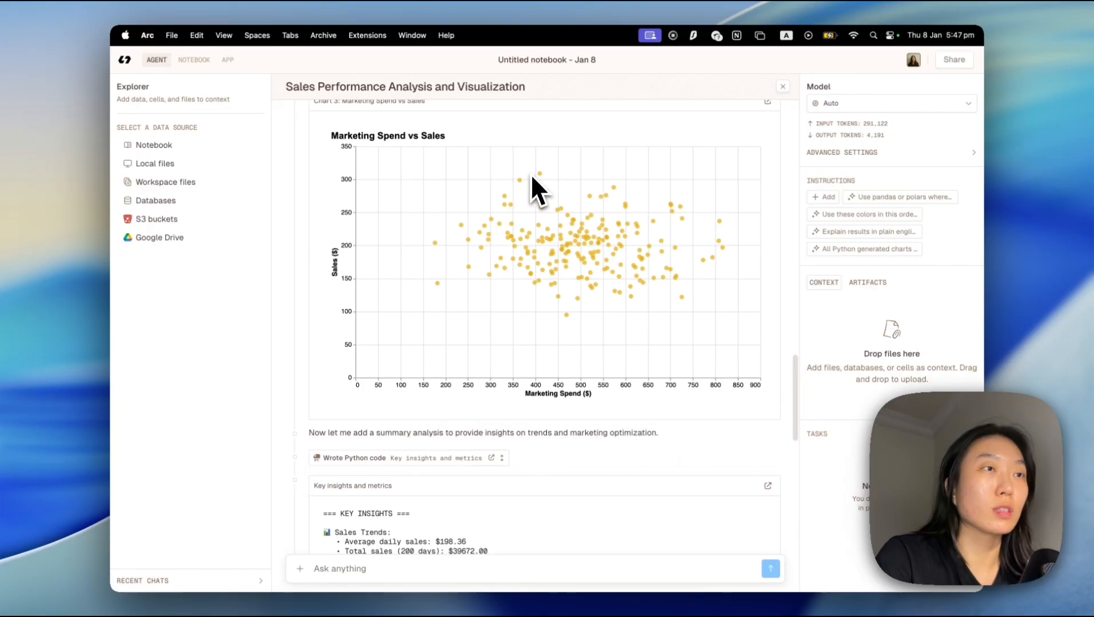
{"action": "mouse_move", "coordinate": [520, 181]}
{"action": "scroll", "coordinate": [565, 269], "scroll_direction": "down", "scroll_amount": 10}
Ask the agent to "save the charts" in the same thread.
{"action": "left_click", "coordinate": [437, 567]}
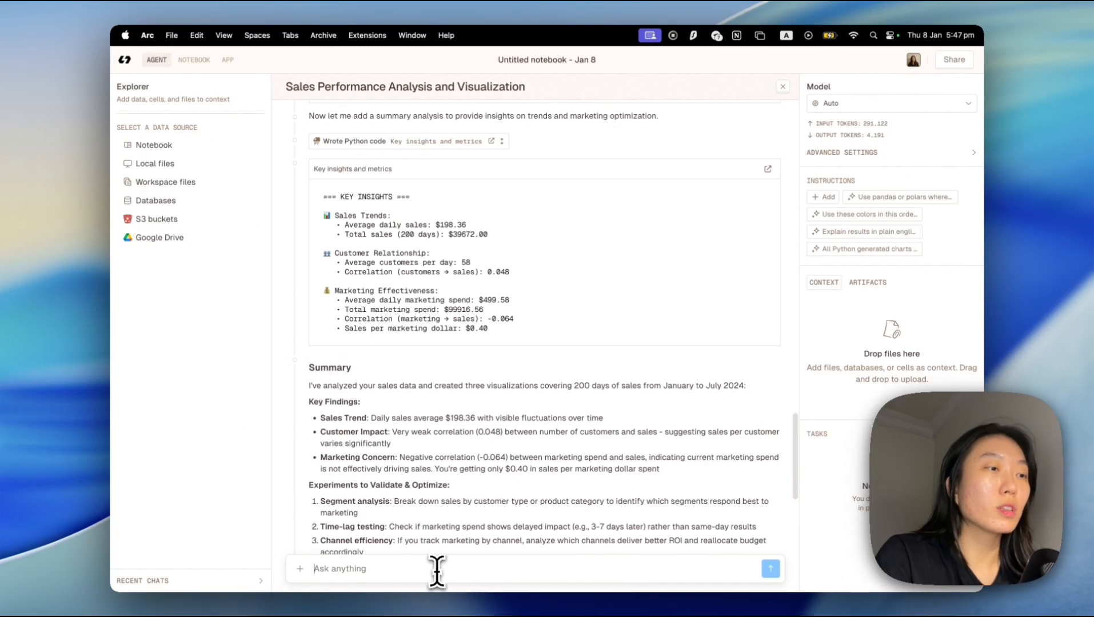
{"action": "type", "text": "sa"}
{"action": "type", "text": "ve t"}
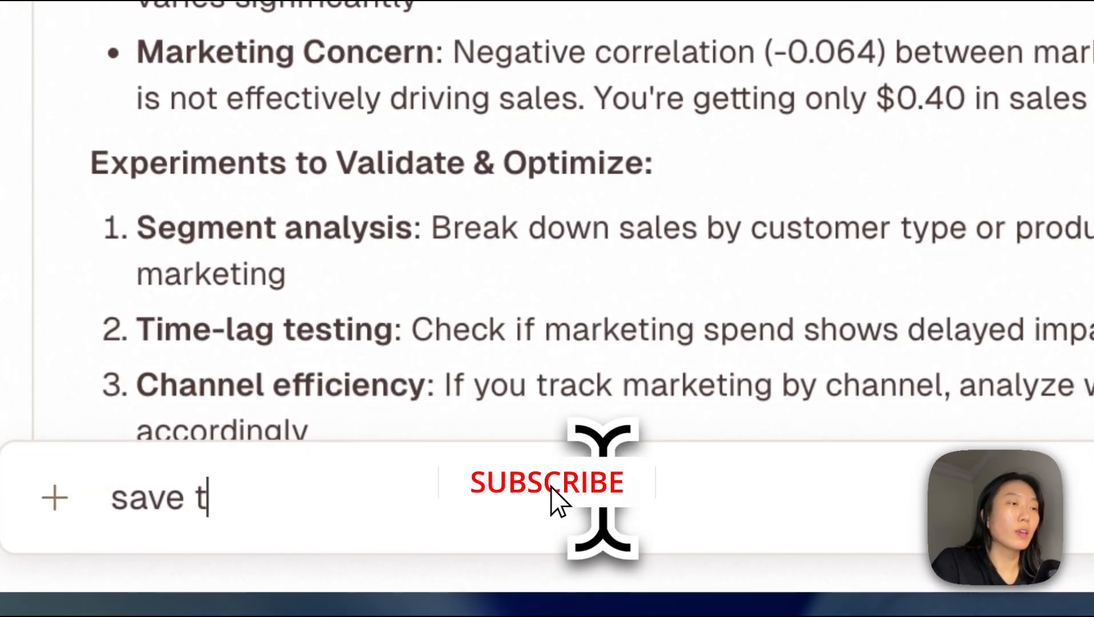
{"action": "type", "text": "he charts"}
{"action": "key", "text": "Return"}
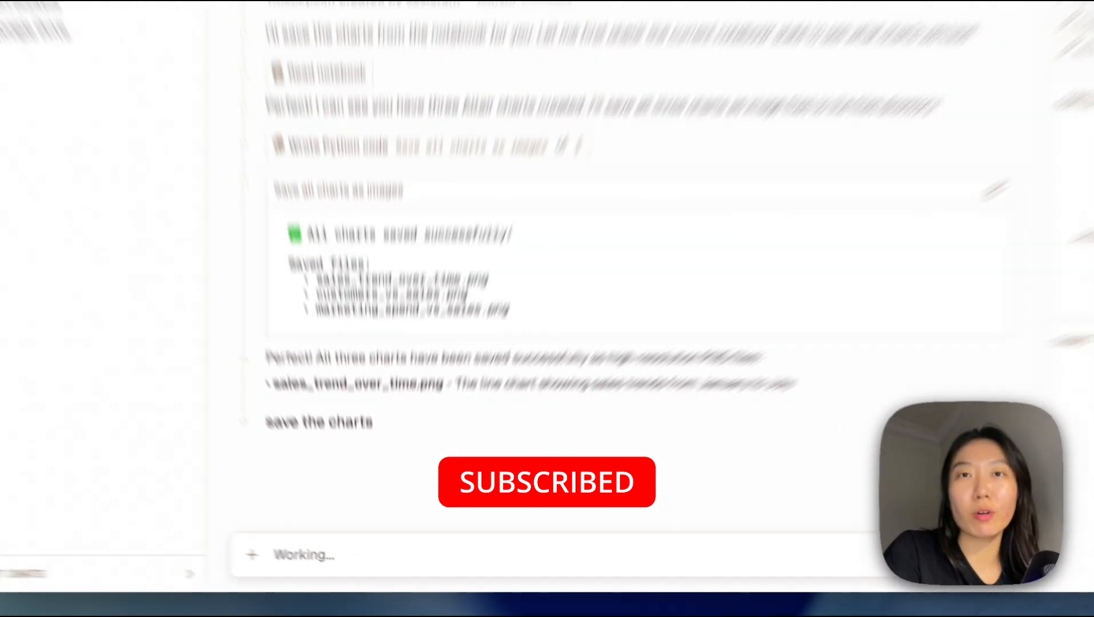